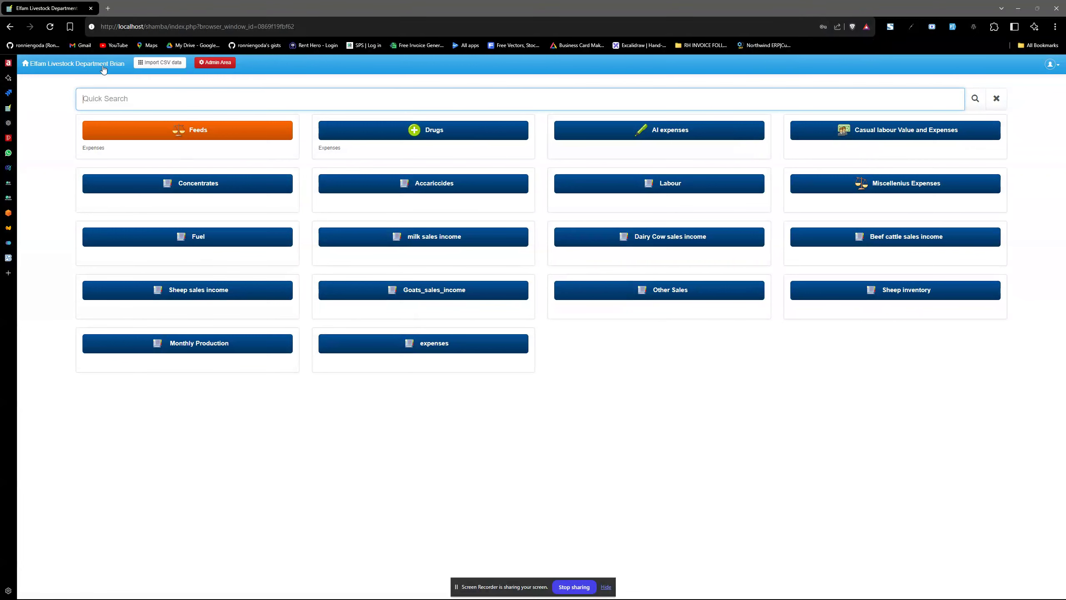
Reload the Elfam Livestock home page.
{"action": "left_click", "coordinate": [85, 64]}
{"action": "mouse_move", "coordinate": [354, 596]}
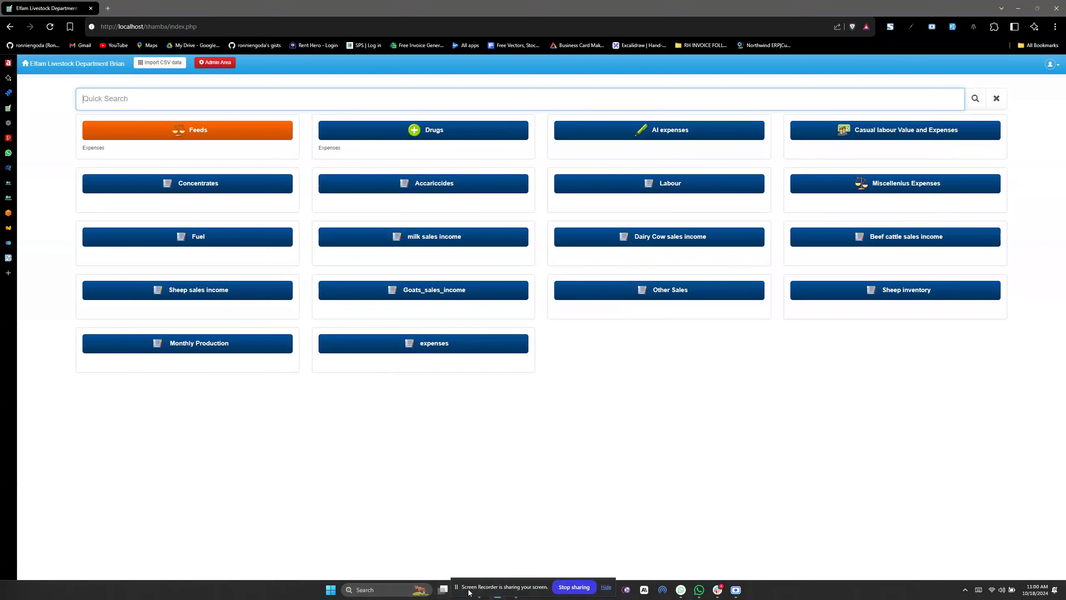
{"action": "left_click_drag", "start_coordinate": [470, 592], "coordinate": [708, 531]}
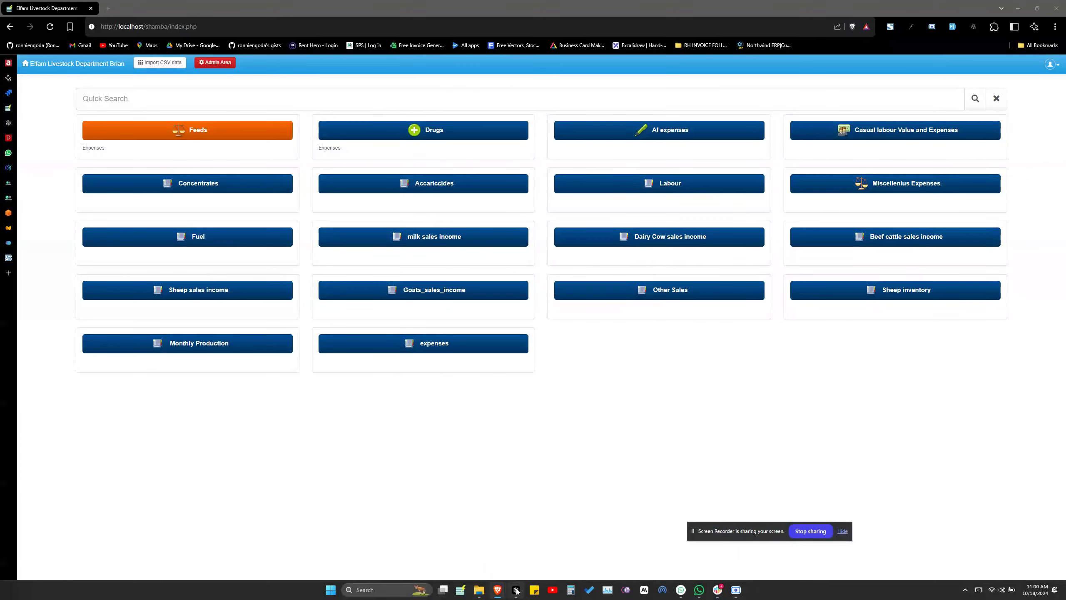
Extract the admiro ZIP into the shamba folder and delete the archive.
{"action": "left_click", "coordinate": [479, 590]}
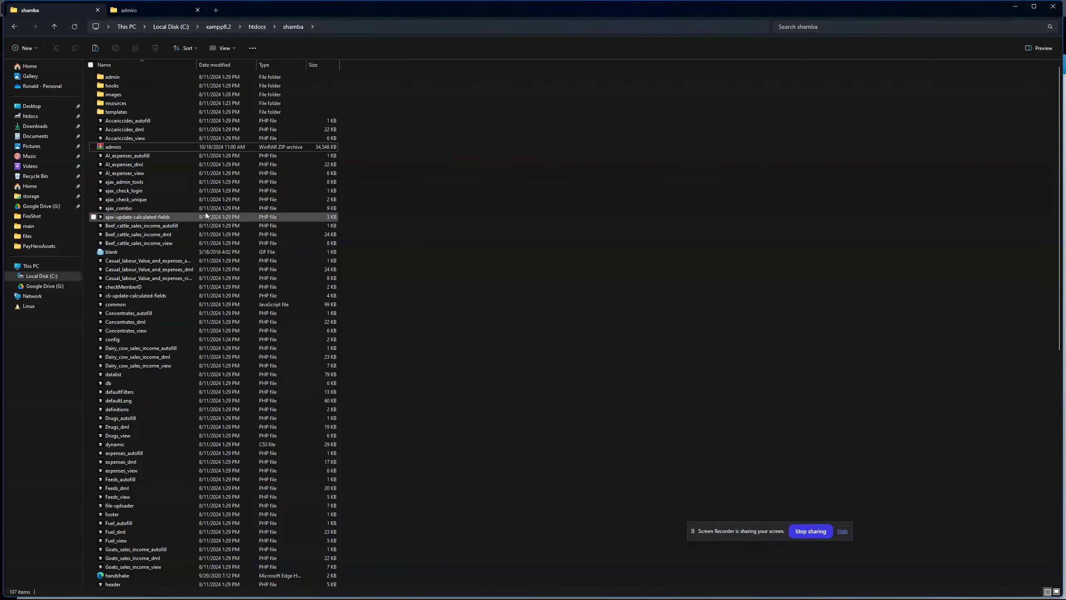
{"action": "left_click", "coordinate": [114, 147]}
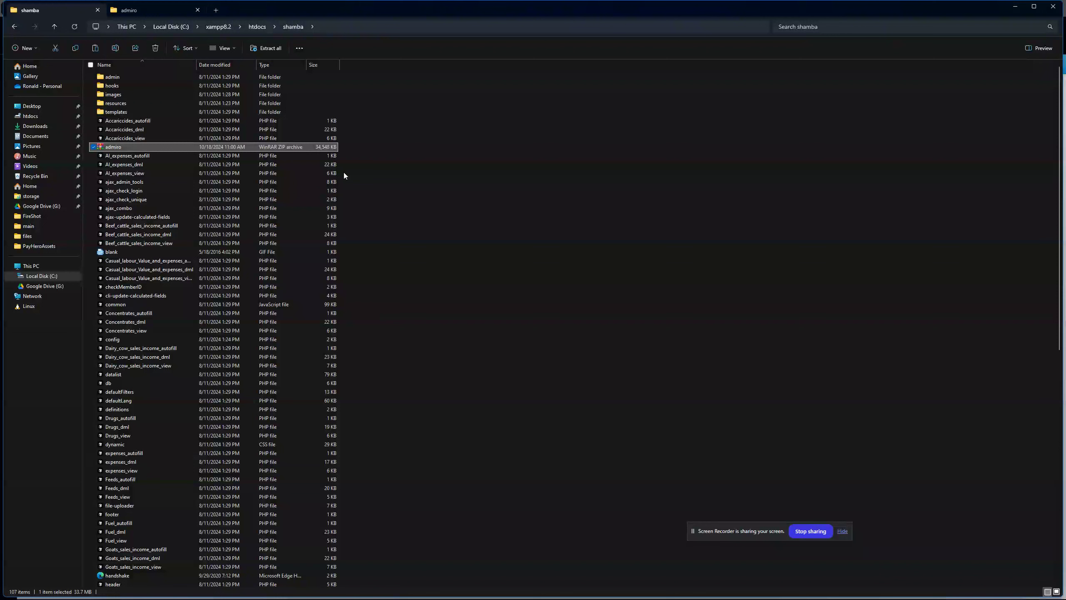
{"action": "right_click", "coordinate": [112, 147]}
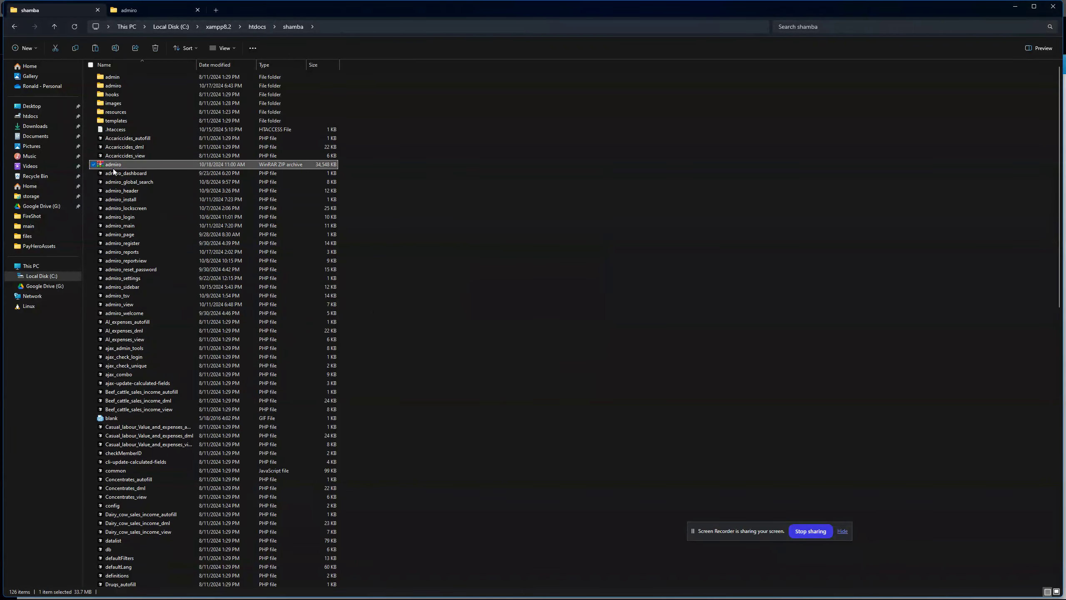
{"action": "key", "text": "Delete"}
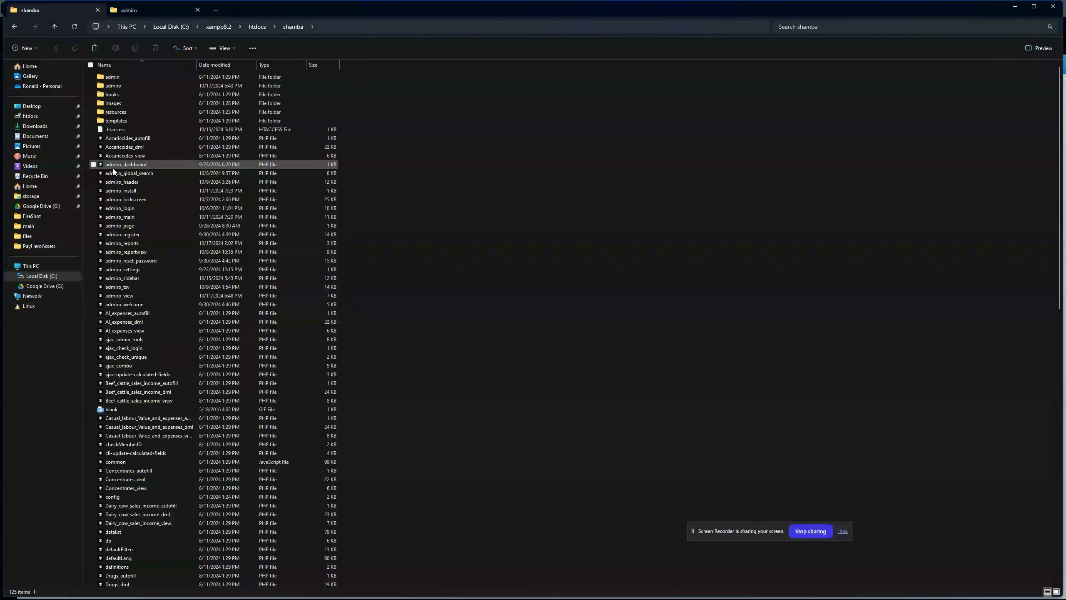
Inspect the extracted admiro folder and the admiro_header, admiro_login and admiro_reportview files.
{"action": "left_click", "coordinate": [138, 86]}
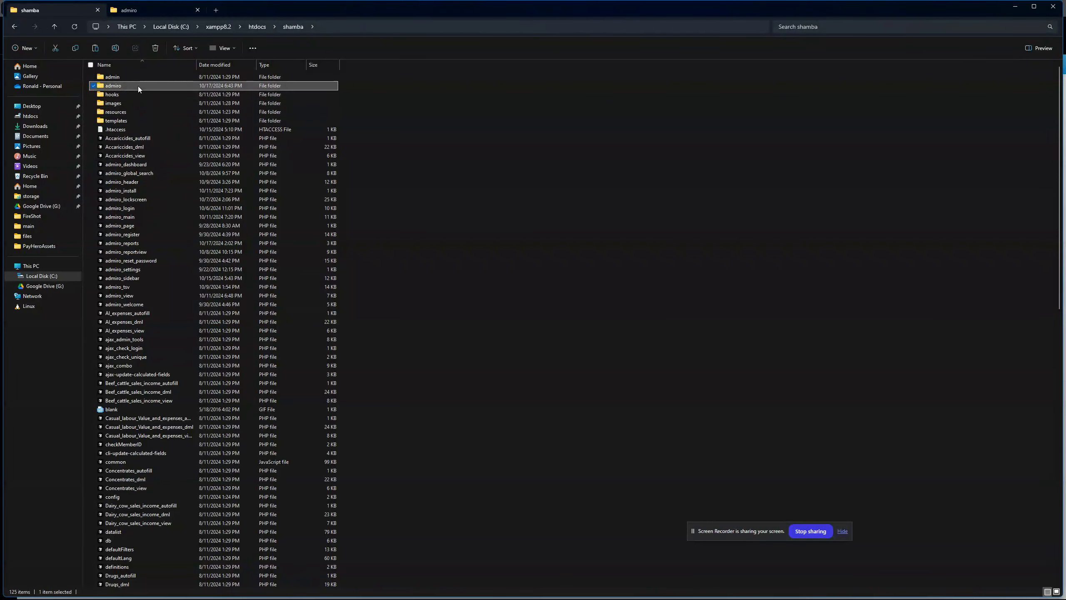
{"action": "left_click", "coordinate": [135, 182]}
{"action": "left_click", "coordinate": [132, 209]}
{"action": "left_click", "coordinate": [127, 251]}
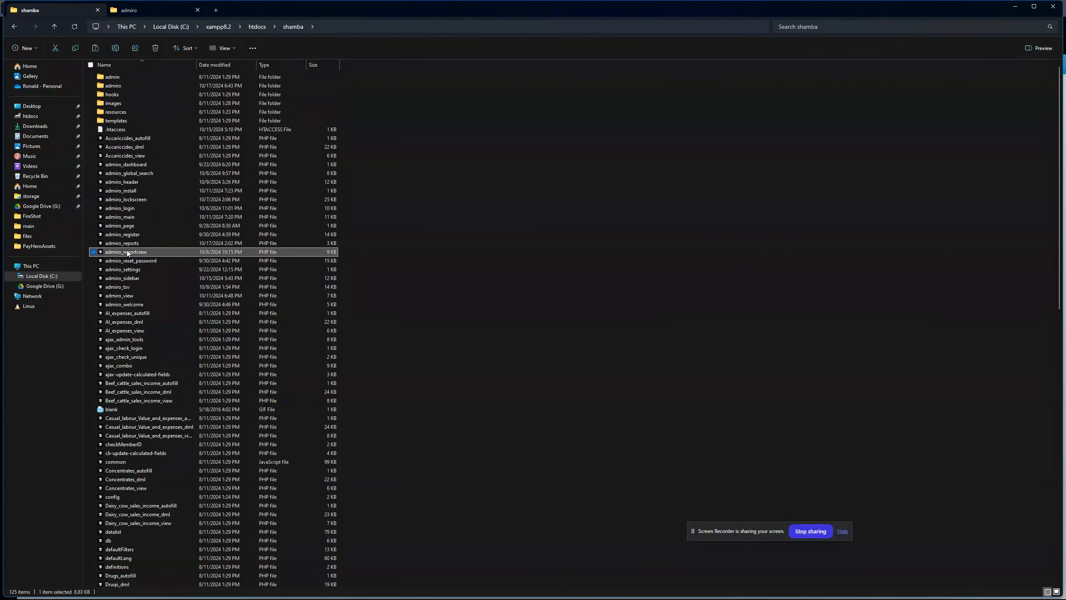
{"action": "left_click", "coordinate": [126, 86]}
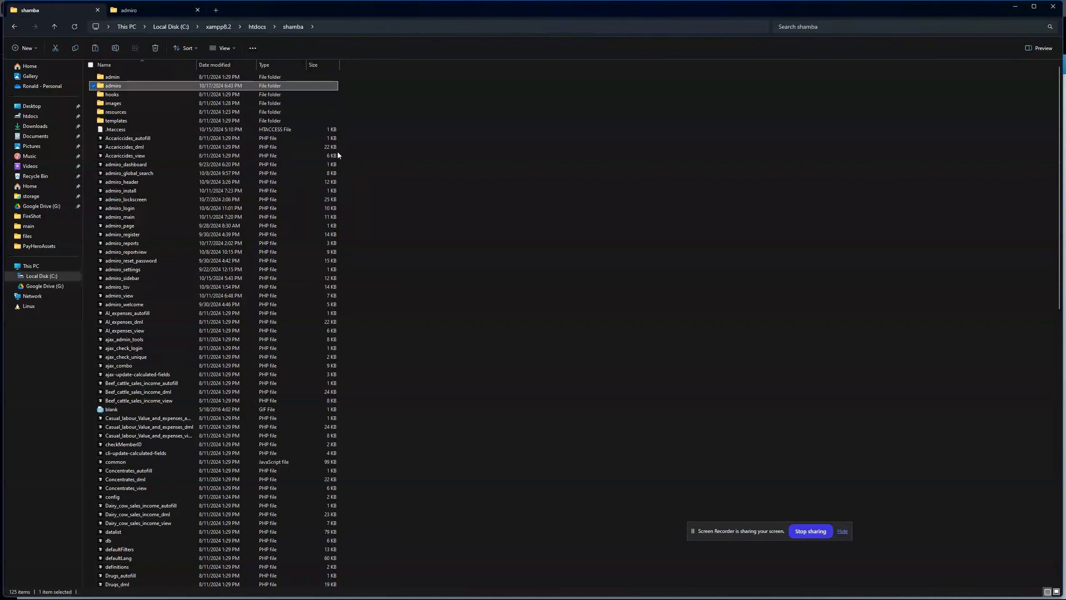
{"action": "left_click", "coordinate": [450, 290]}
Replace index.php with app/admiro_install in the browser address to run the installer.
{"action": "mouse_move", "coordinate": [501, 597]}
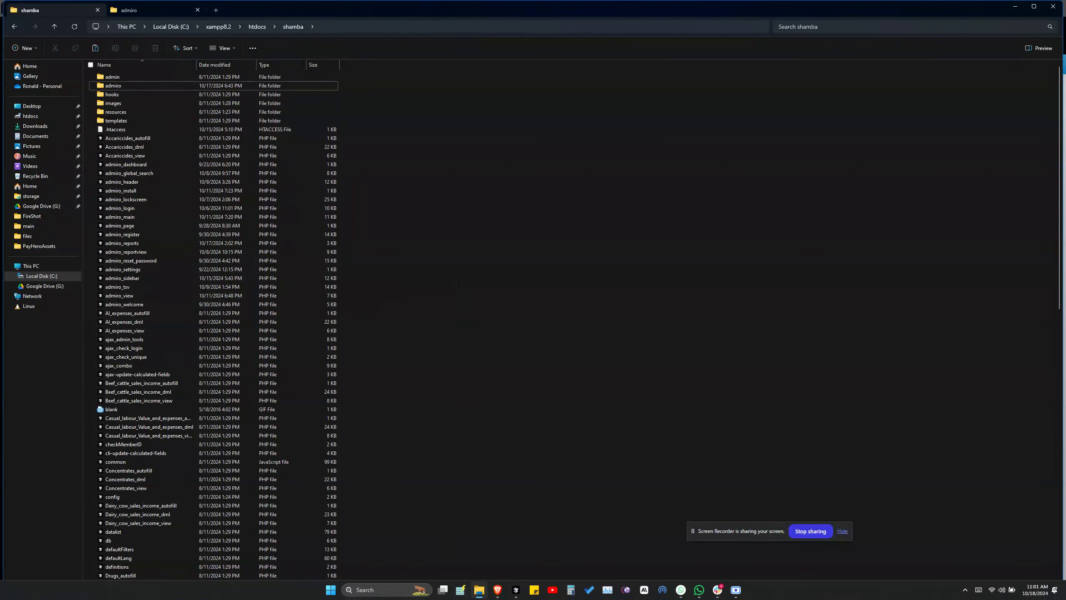
{"action": "left_click", "coordinate": [469, 555]}
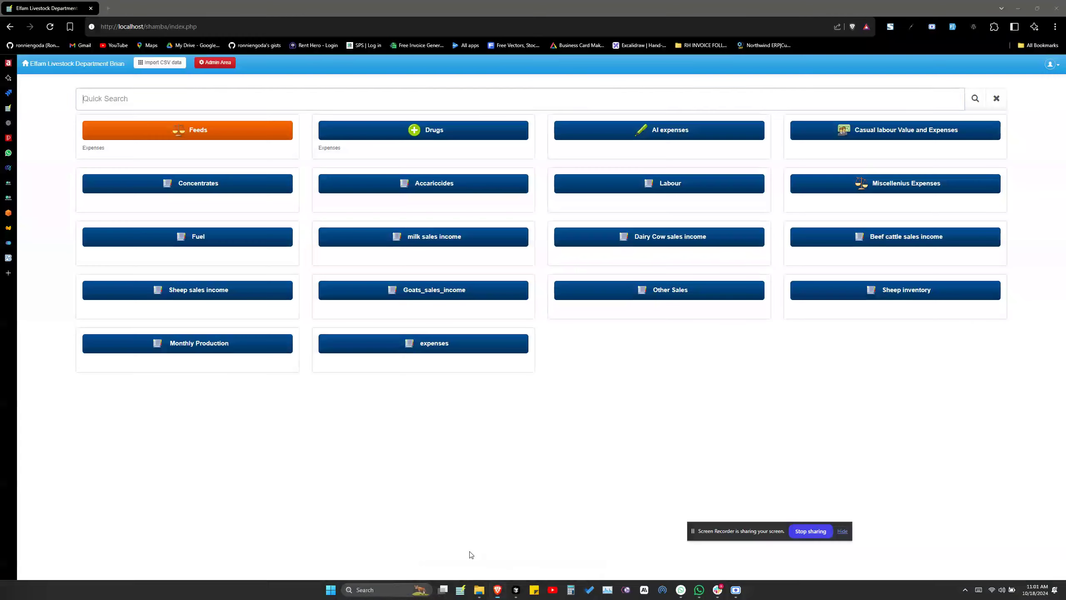
{"action": "left_click", "coordinate": [257, 449]}
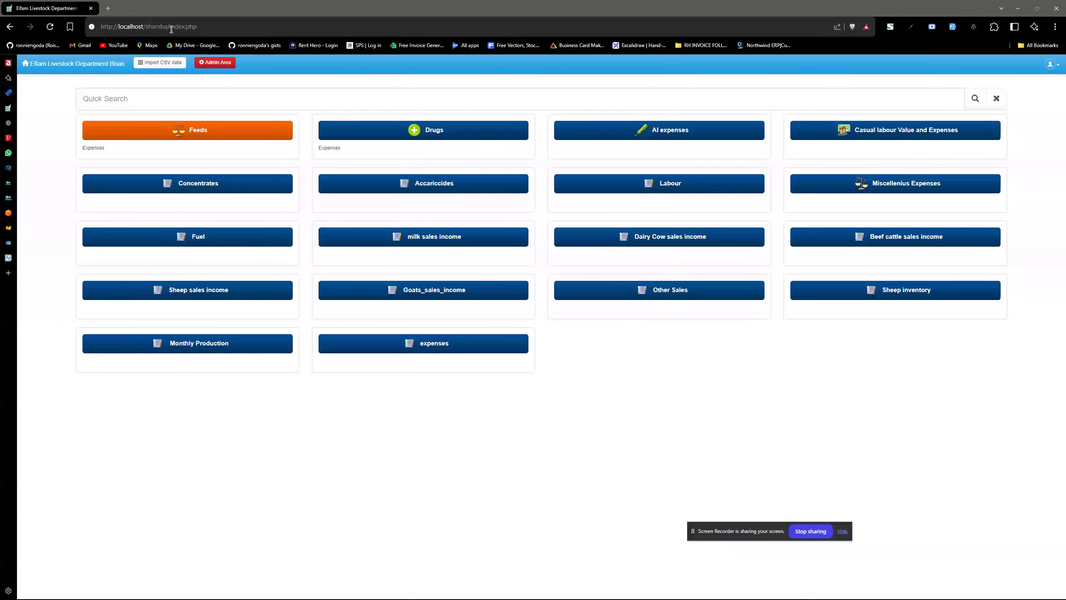
{"action": "left_click_drag", "start_coordinate": [169, 28], "coordinate": [255, 30]}
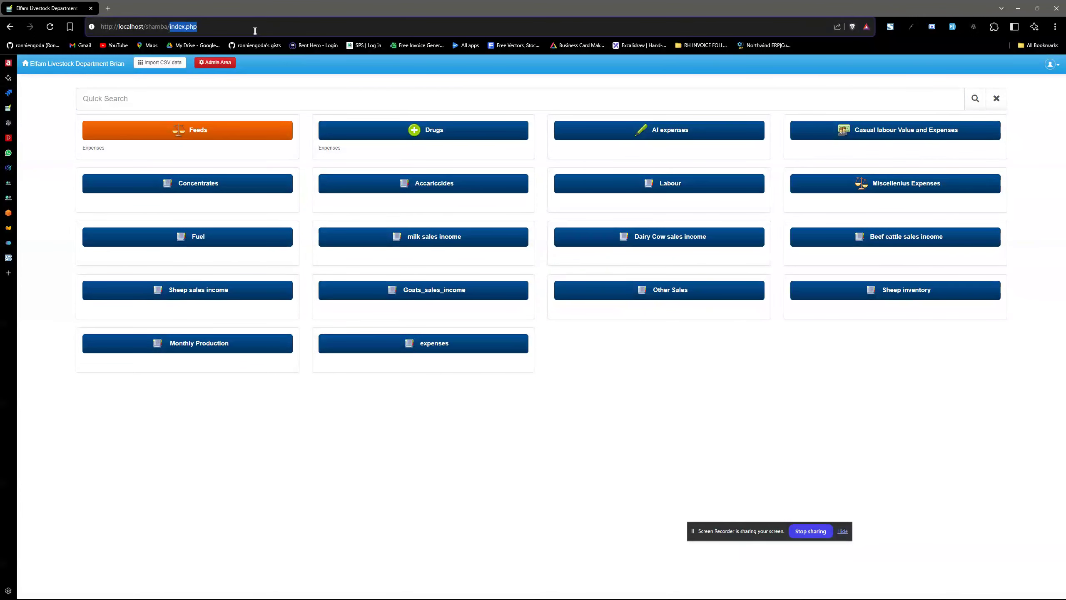
{"action": "type", "text": "app"}
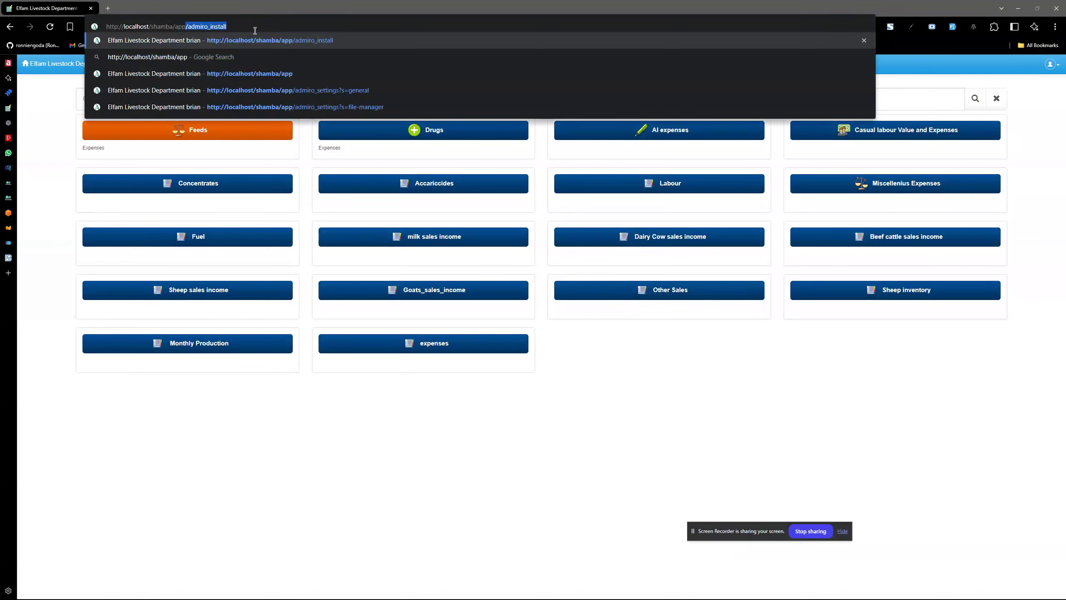
{"action": "key", "text": "End"}
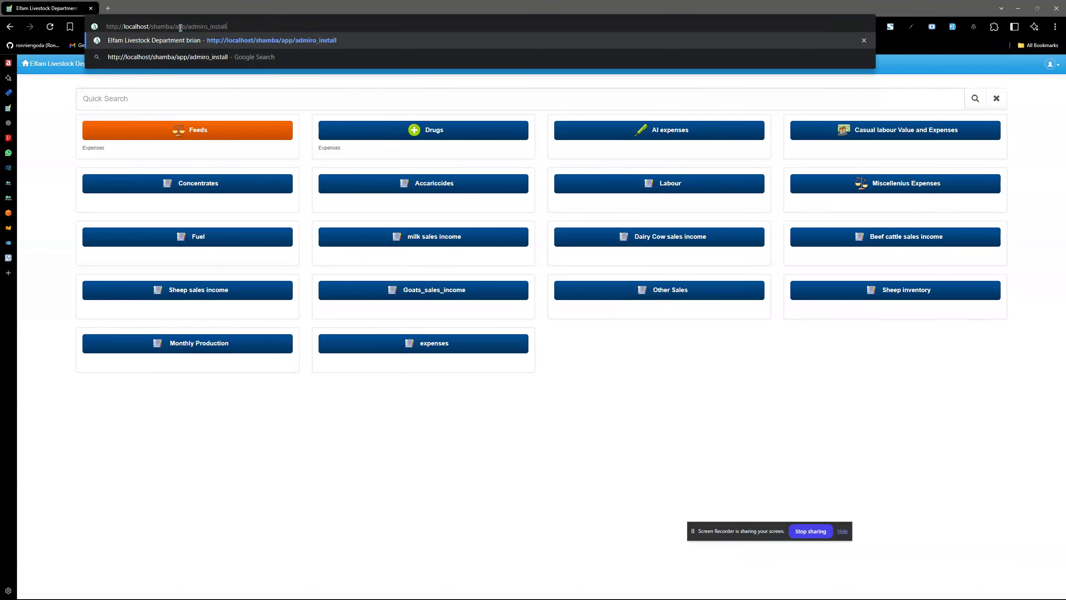
{"action": "left_click_drag", "start_coordinate": [175, 28], "coordinate": [265, 28]}
{"action": "left_click", "coordinate": [244, 27]}
{"action": "left_click_drag", "start_coordinate": [186, 28], "coordinate": [262, 28]}
{"action": "left_click", "coordinate": [263, 27]}
{"action": "key", "text": "Return"}
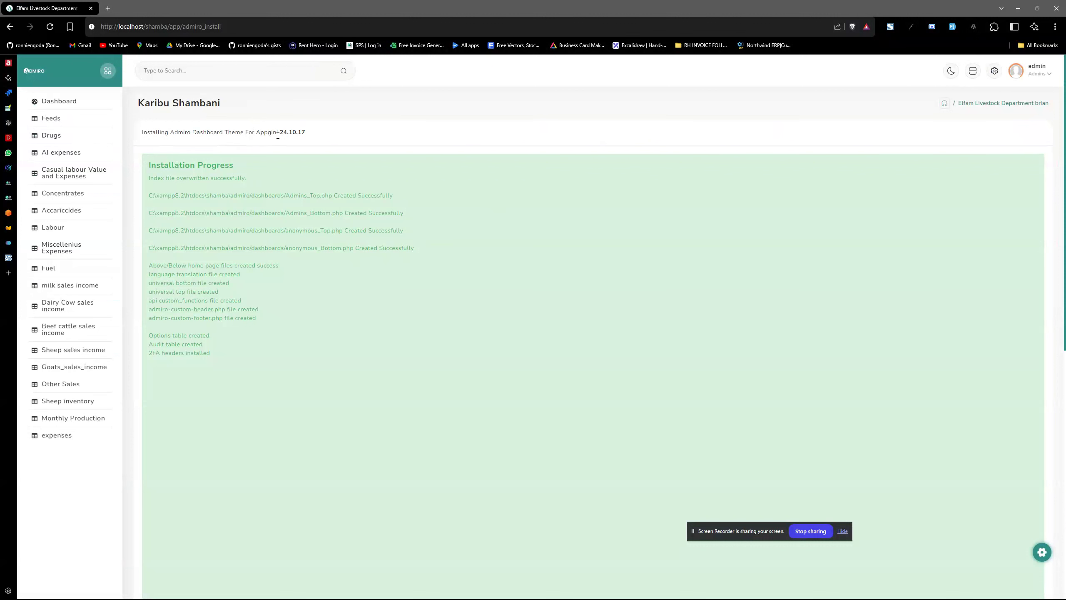
Confirm the installer finished for version 24.10.17 and go to the Admiro dashboard.
{"action": "left_click_drag", "start_coordinate": [144, 130], "coordinate": [330, 134]}
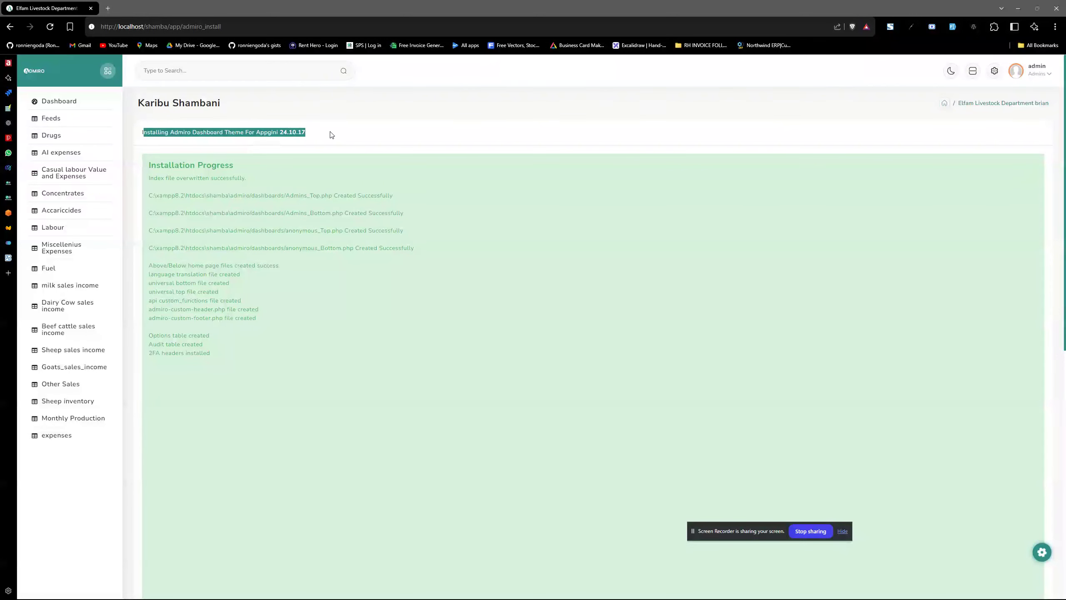
{"action": "left_click", "coordinate": [327, 133]}
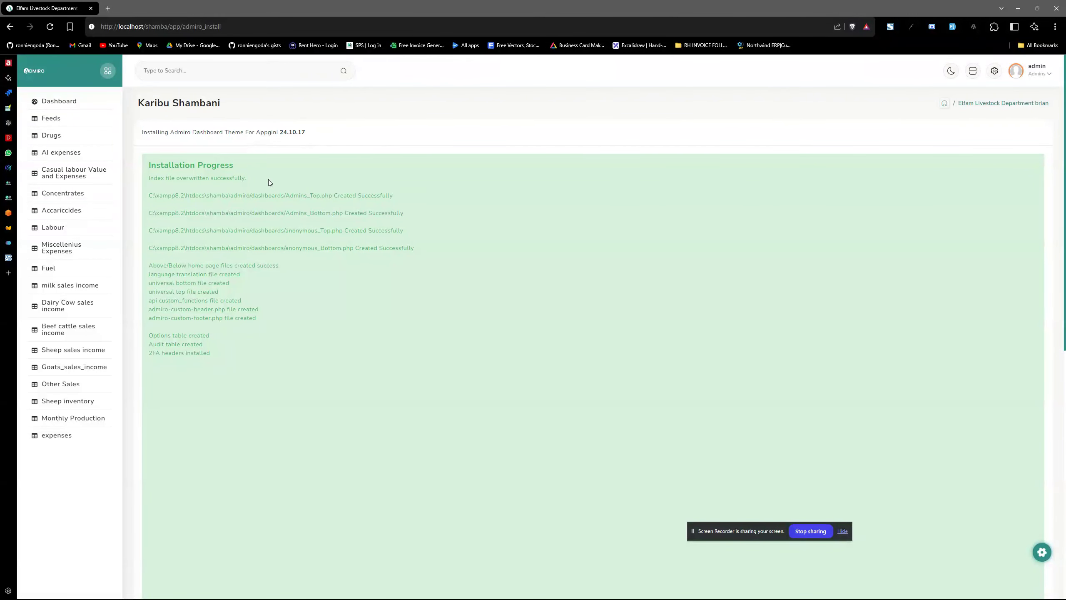
{"action": "left_click", "coordinate": [62, 108]}
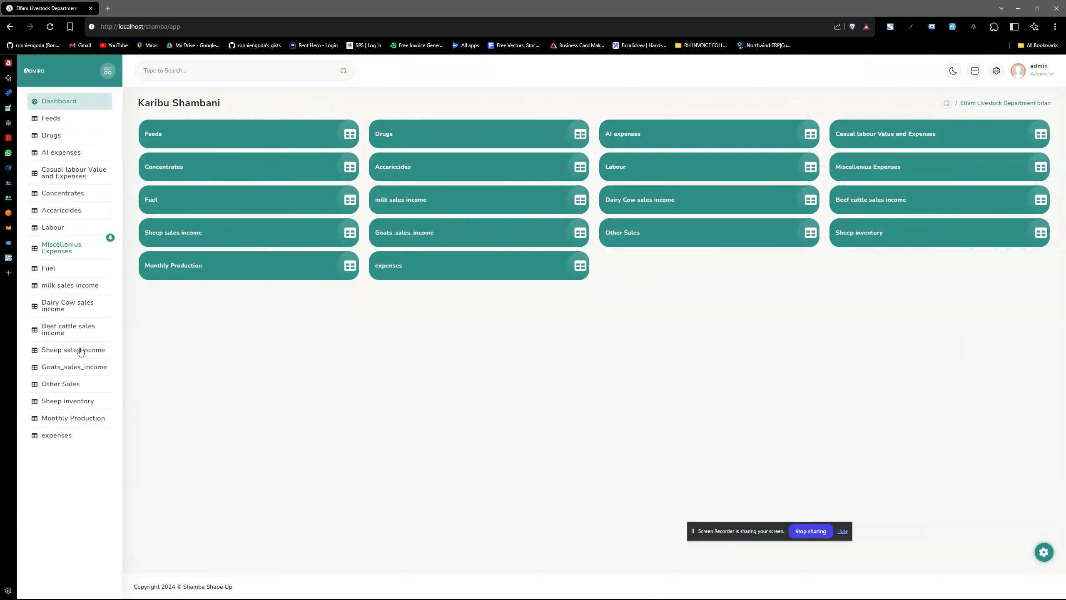
Open General Settings and choose Pictures/icons8-sports-48.png as the App Icon file.
{"action": "left_click", "coordinate": [997, 70]}
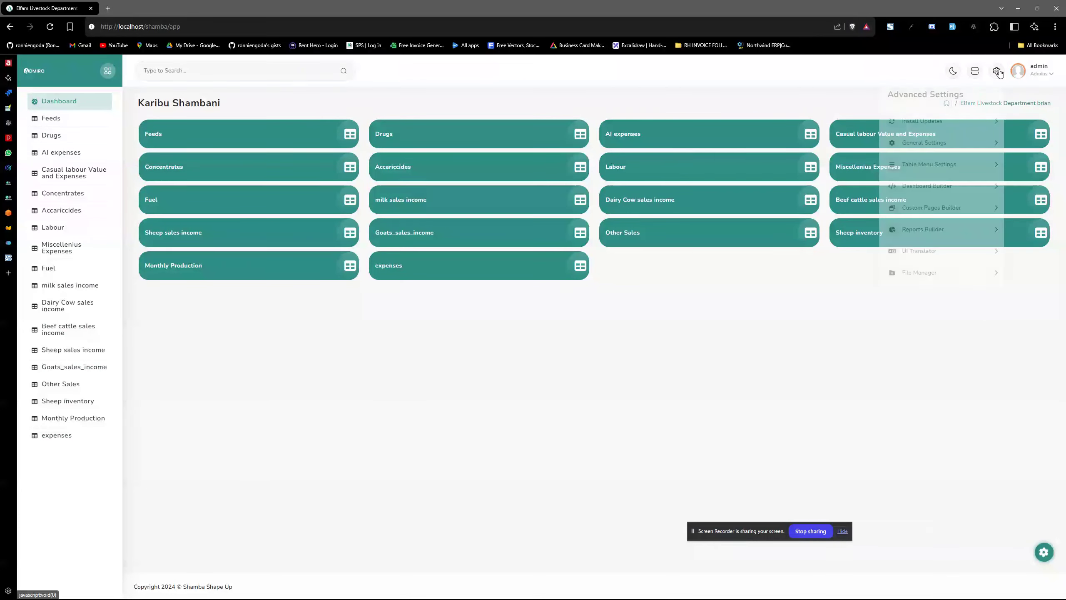
{"action": "left_click", "coordinate": [924, 142]}
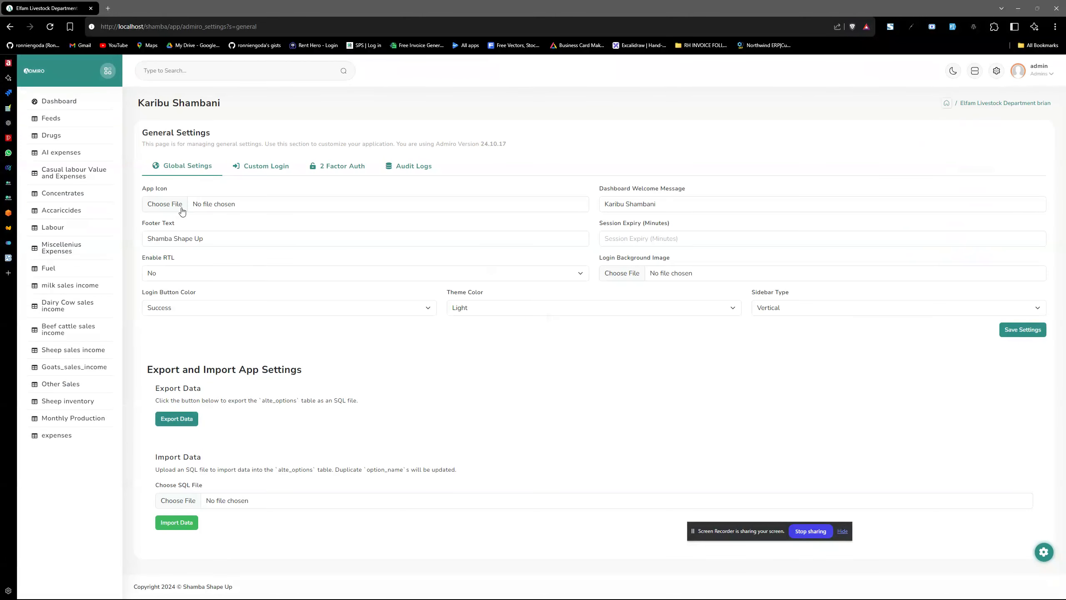
{"action": "left_click", "coordinate": [216, 204]}
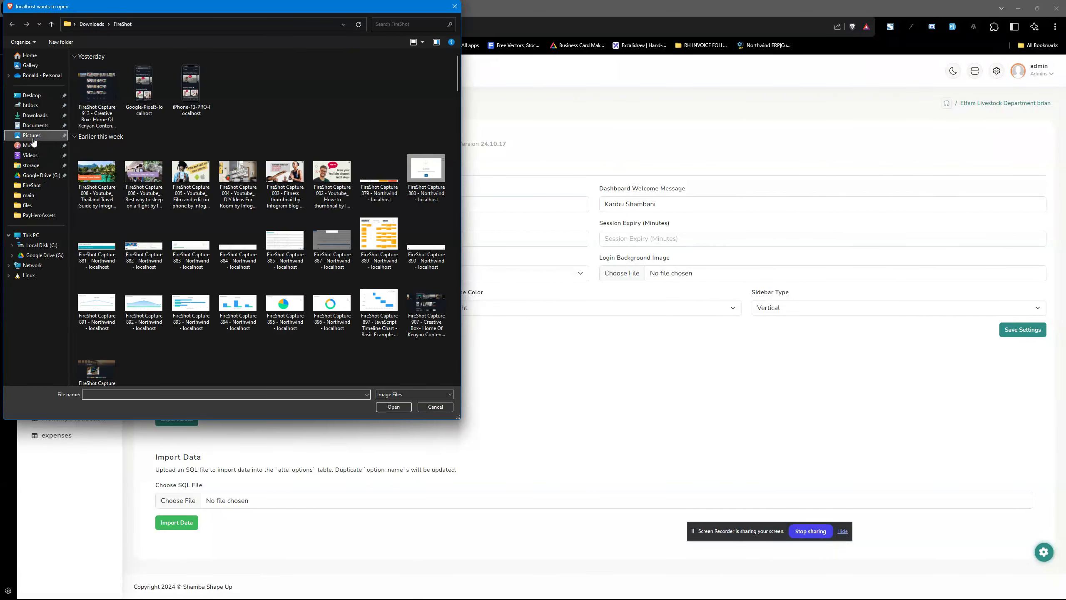
{"action": "left_click", "coordinate": [33, 139]}
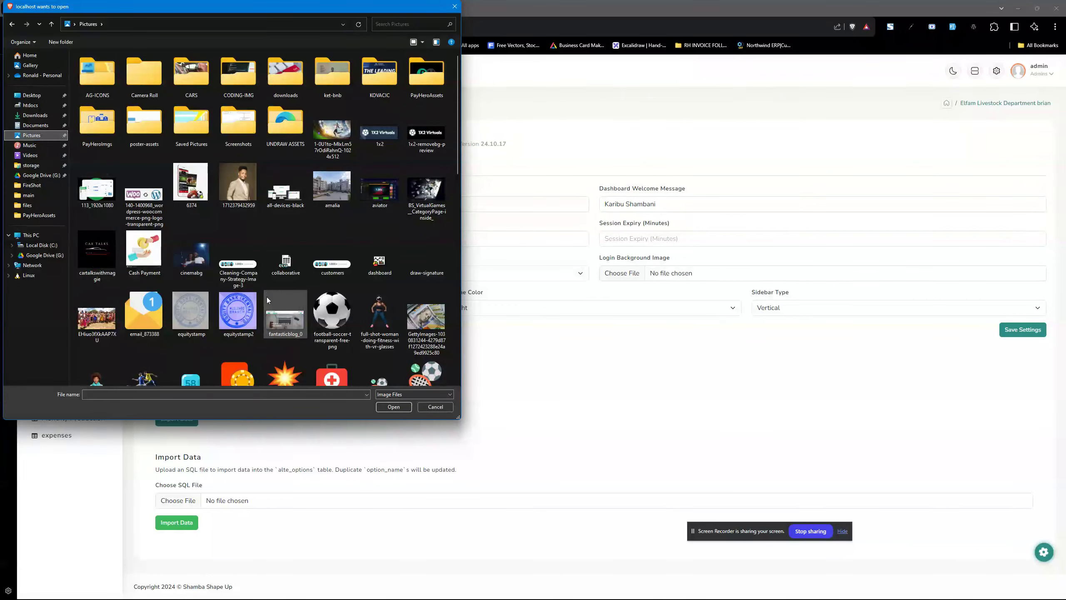
{"action": "scroll", "coordinate": [294, 294], "scroll_direction": "down", "scroll_amount": 5}
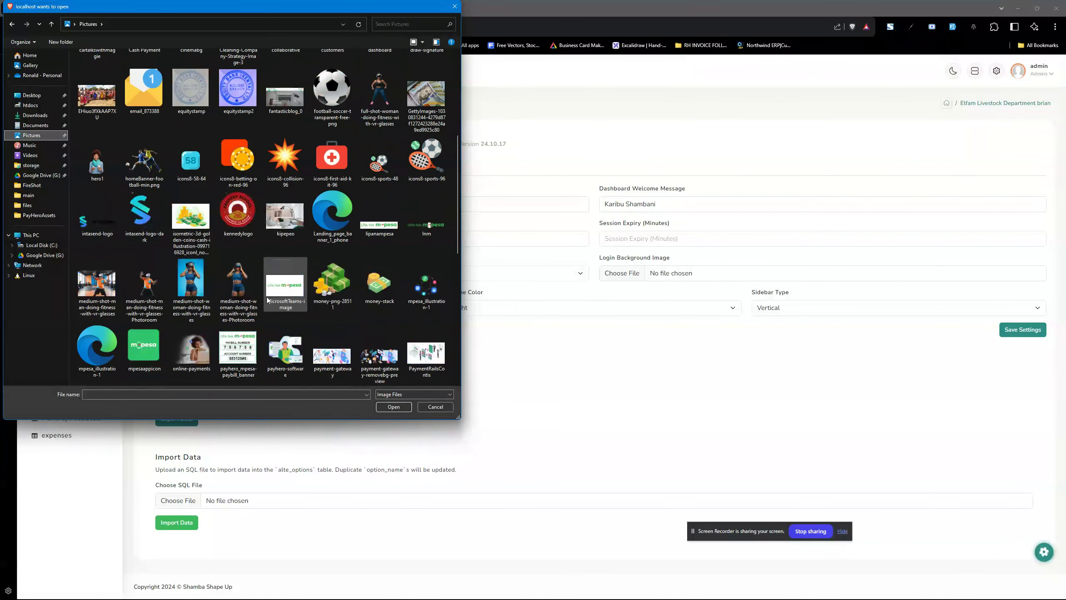
{"action": "left_click", "coordinate": [380, 163]}
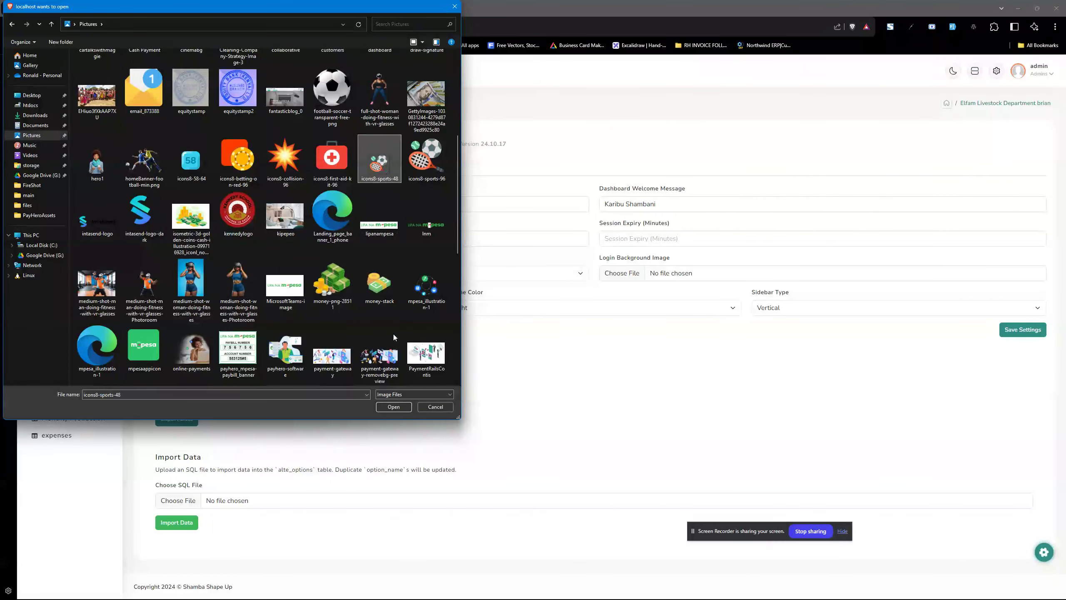
{"action": "left_click", "coordinate": [391, 407]}
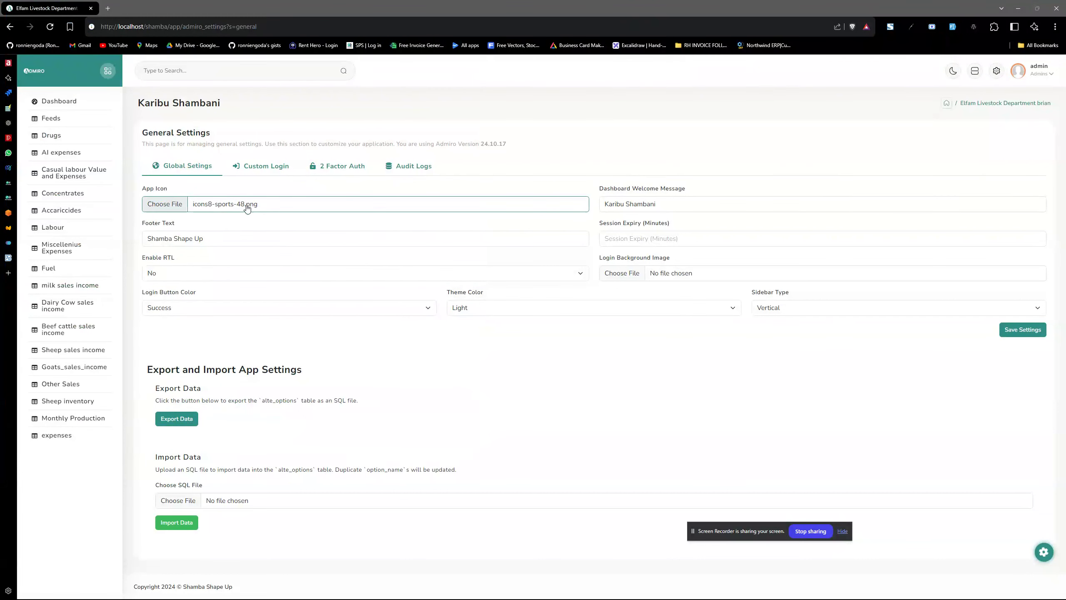
Change the welcome message to 'Welcome To Farm' and the footer text to 'My Website'.
{"action": "left_click", "coordinate": [655, 209]}
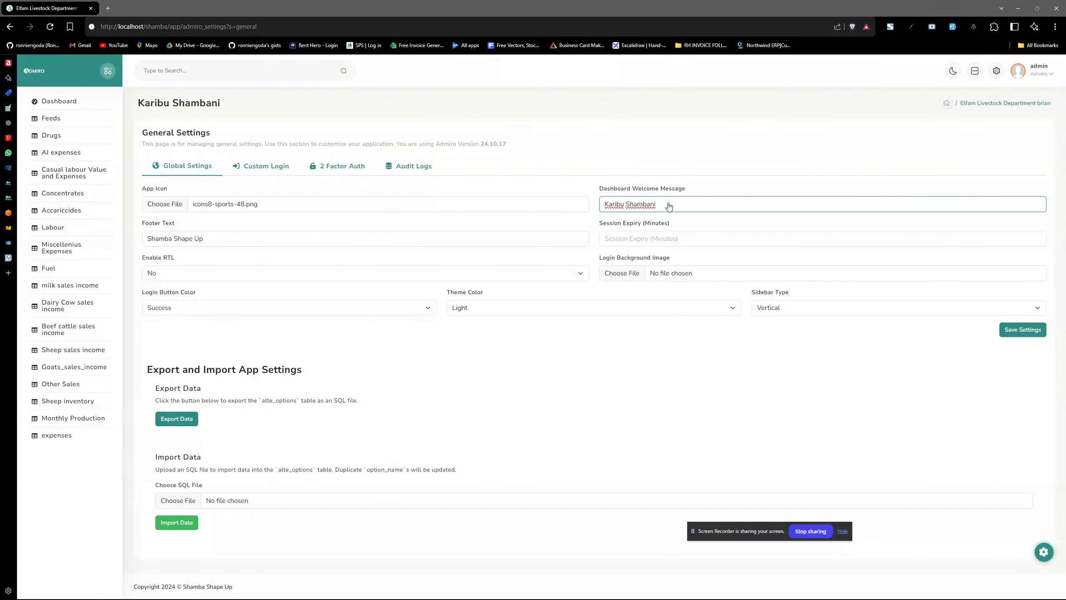
{"action": "key", "text": "BackSpace"}
{"action": "key", "text": "BackSpace"}
{"action": "key", "text": "BackSpace"}
{"action": "key", "text": "BackSpace"}
{"action": "key", "text": "BackSpace"}
{"action": "key", "text": "BackSpace"}
{"action": "key", "text": "BackSpace"}
{"action": "key", "text": "BackSpace"}
{"action": "key", "text": "BackSpace"}
{"action": "key", "text": "BackSpace"}
{"action": "key", "text": "BackSpace"}
{"action": "key", "text": "BackSpace"}
{"action": "key", "text": "BackSpace"}
{"action": "key", "text": "BackSpace"}
{"action": "key", "text": "BackSpace"}
{"action": "type", "text": "W"}
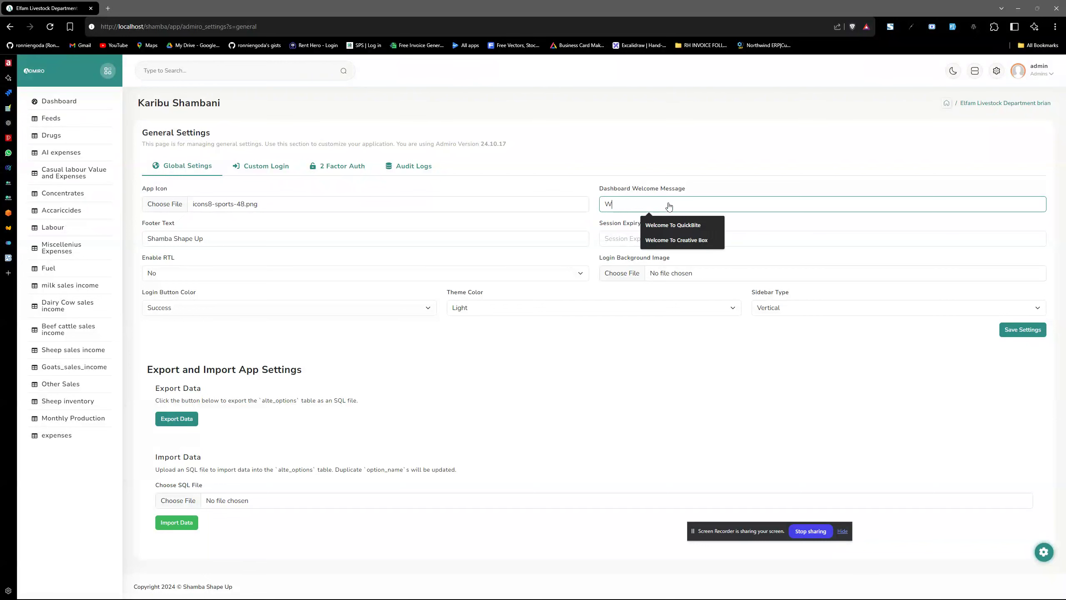
{"action": "type", "text": "elcome To Farm"}
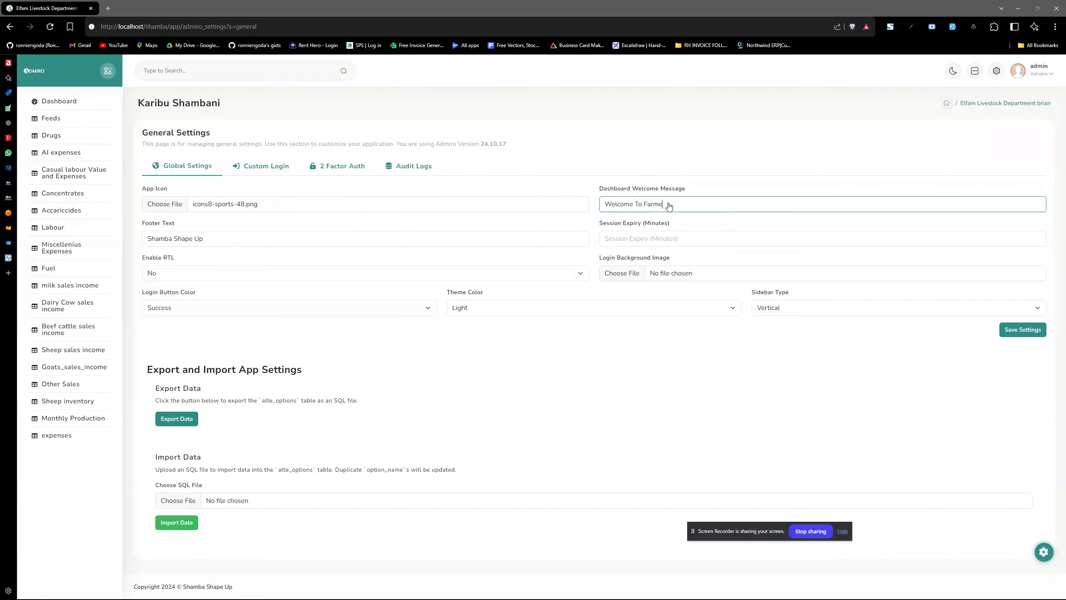
{"action": "left_click", "coordinate": [224, 244]}
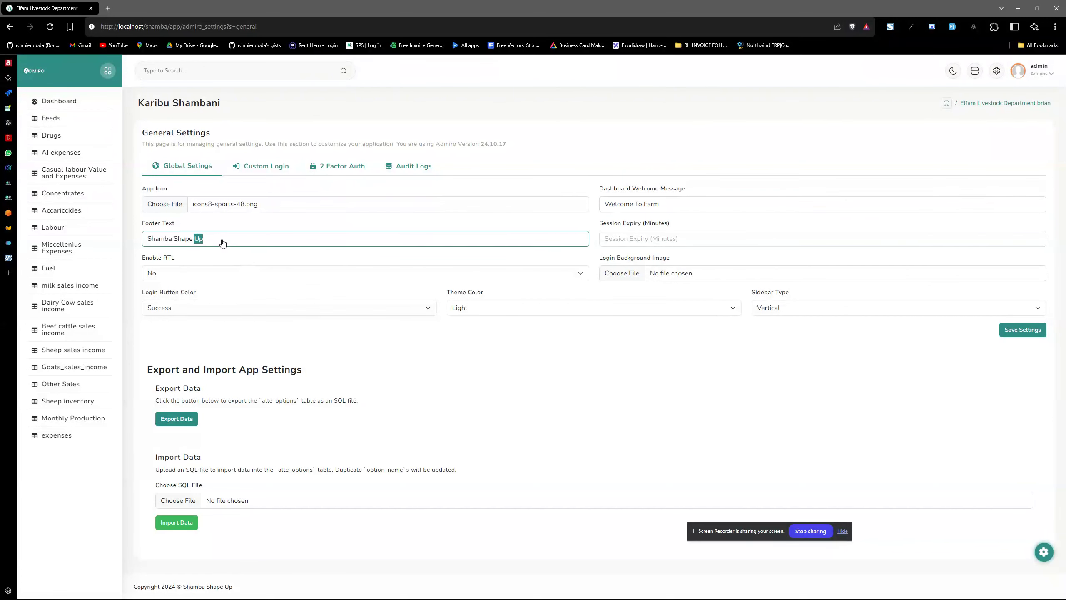
{"action": "key", "text": "ctrl+a"}
{"action": "left_click_drag", "start_coordinate": [185, 585], "coordinate": [266, 593]}
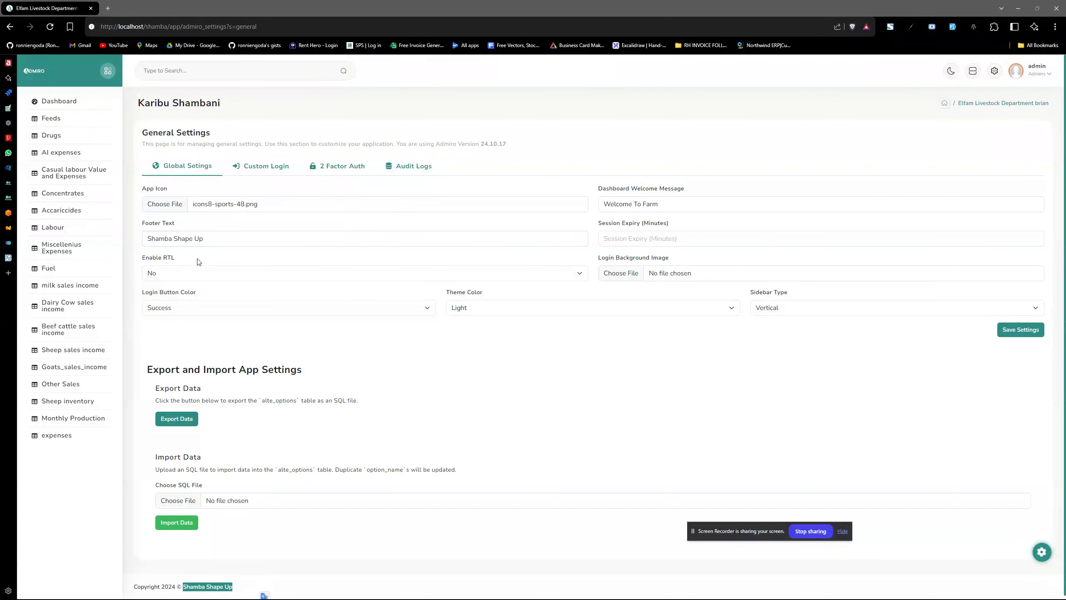
{"action": "triple_click", "coordinate": [214, 245]}
{"action": "type", "text": "My Website"}
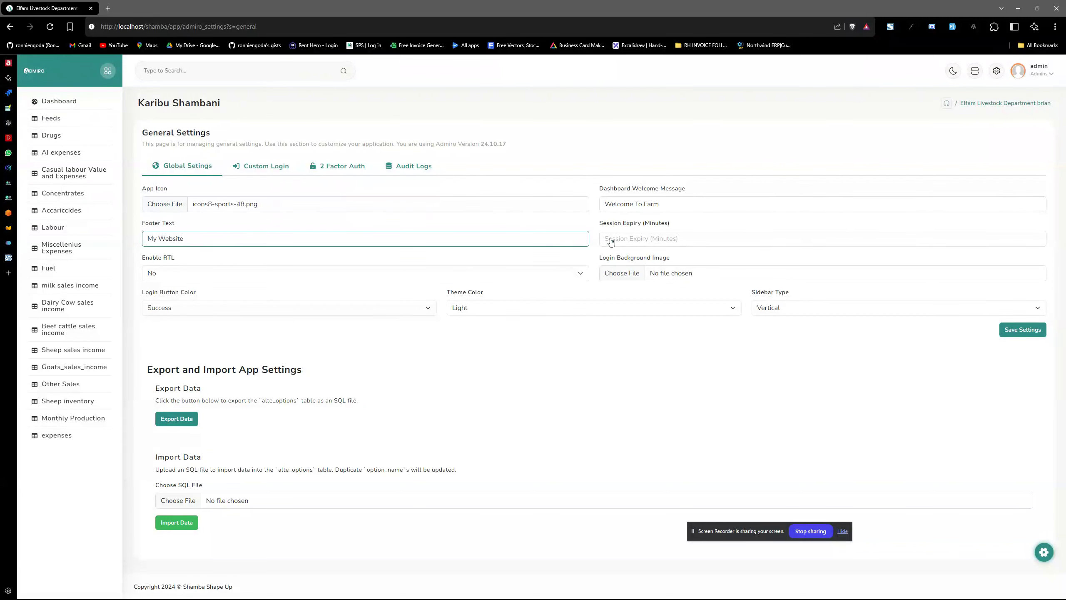
Set session expiry to 60 and login button colour to Danger, keeping Light theme and Vertical sidebar.
{"action": "left_click", "coordinate": [631, 237]}
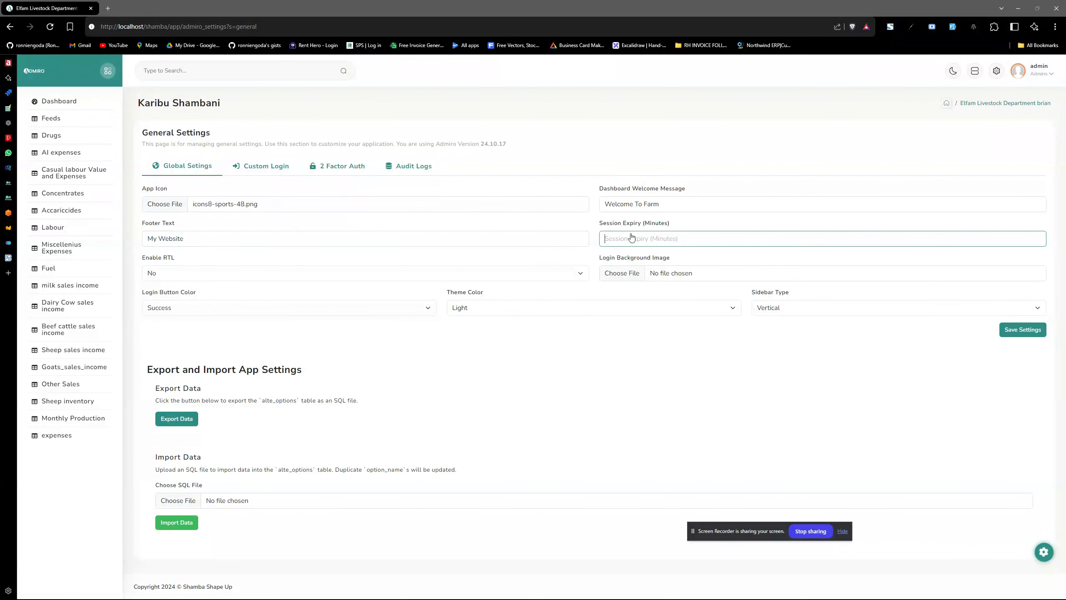
{"action": "type", "text": "60"}
{"action": "left_click_drag", "start_coordinate": [600, 258], "coordinate": [696, 261]}
{"action": "left_click", "coordinate": [687, 262]}
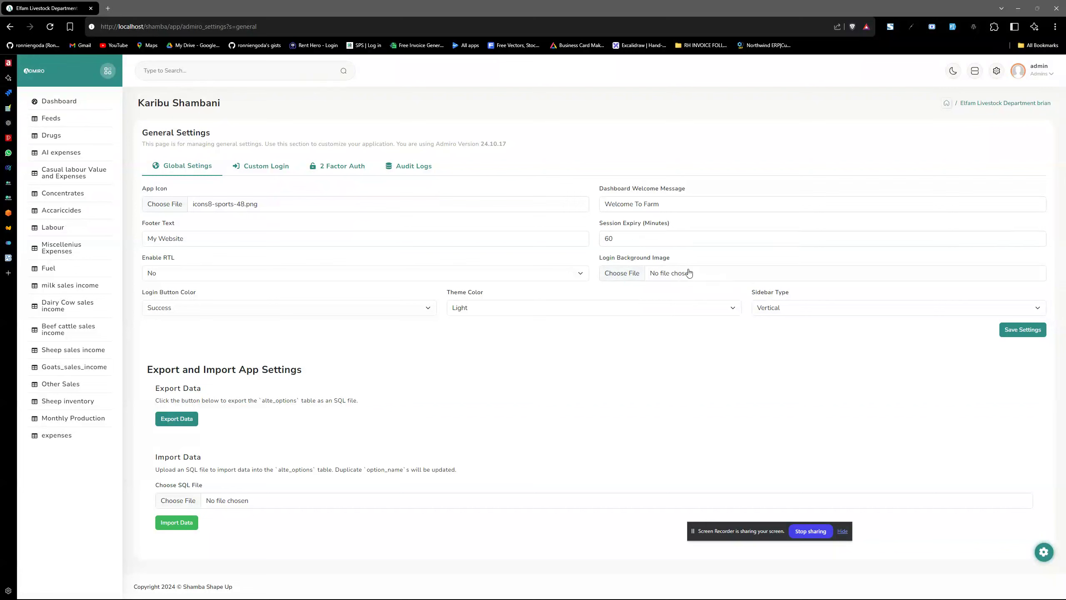
{"action": "left_click", "coordinate": [267, 311]}
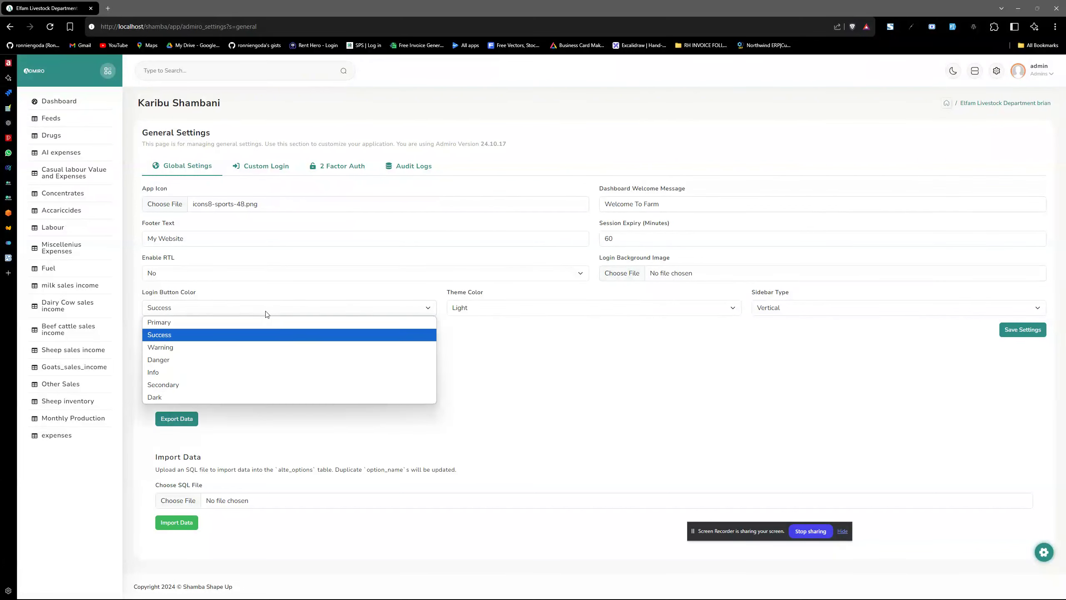
{"action": "left_click", "coordinate": [213, 360]}
{"action": "left_click", "coordinate": [512, 310]}
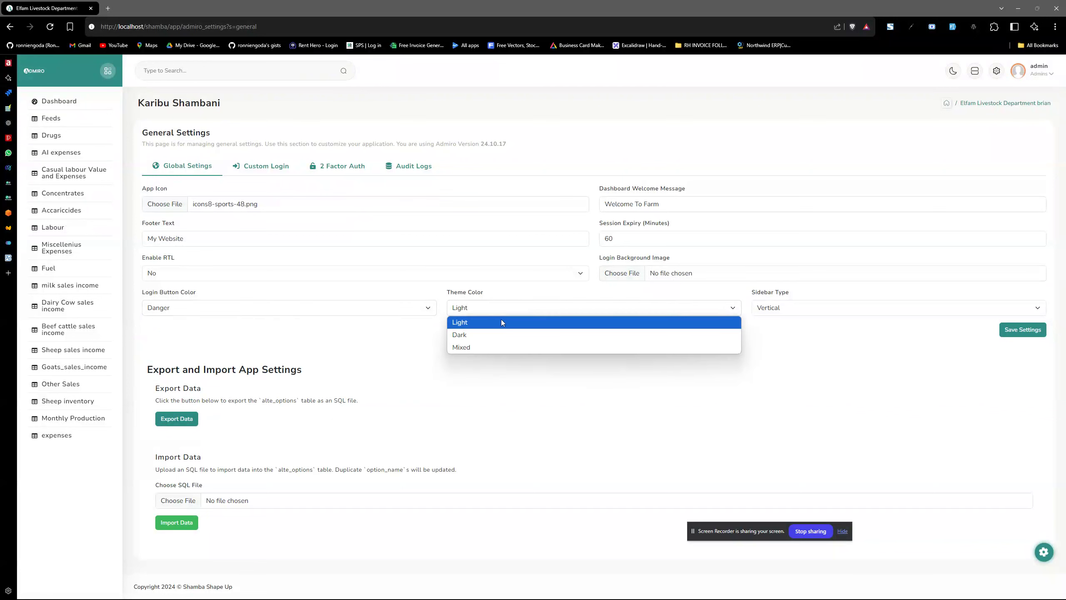
{"action": "left_click", "coordinate": [496, 328]}
{"action": "left_click", "coordinate": [813, 310]}
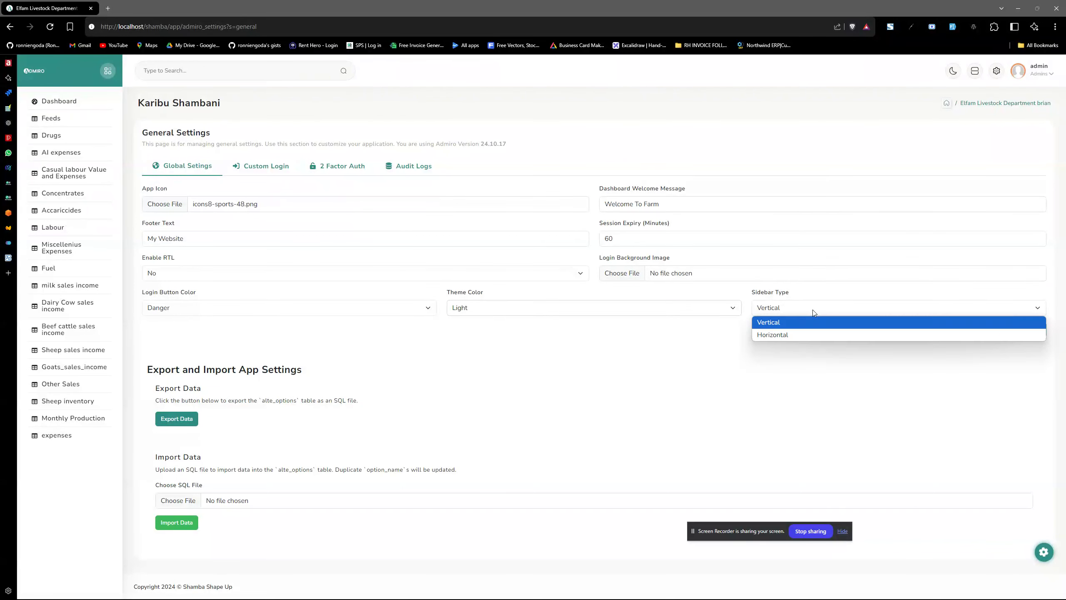
{"action": "left_click", "coordinate": [788, 318]}
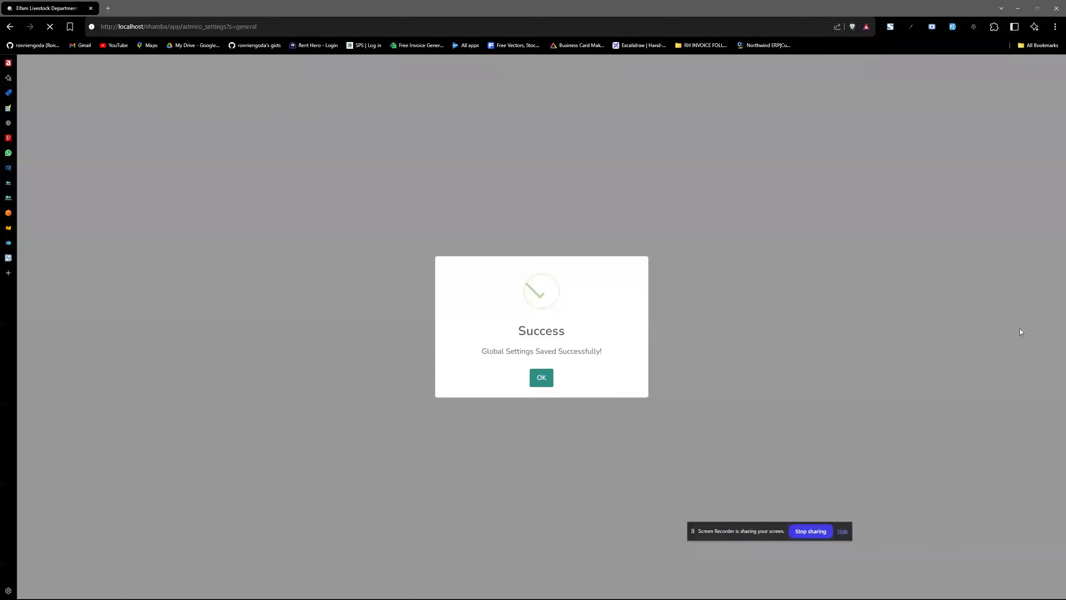
Confirm the save, check the 'Welcome To Farm' heading and 'My Website' footer, then log out.
{"action": "left_click", "coordinate": [541, 377]}
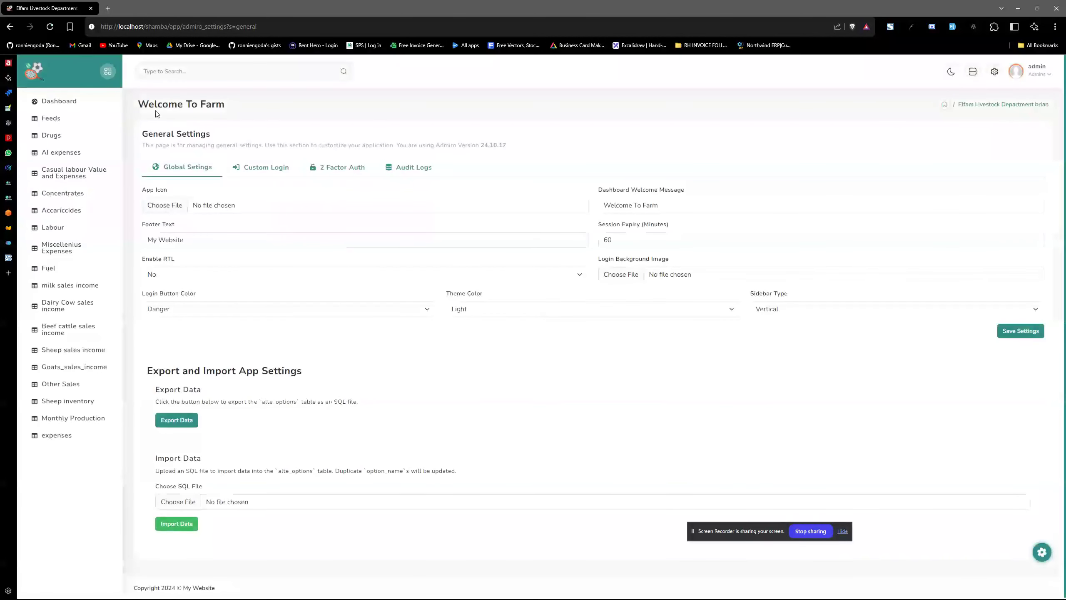
{"action": "left_click_drag", "start_coordinate": [135, 107], "coordinate": [237, 107]}
{"action": "left_click", "coordinate": [232, 112]}
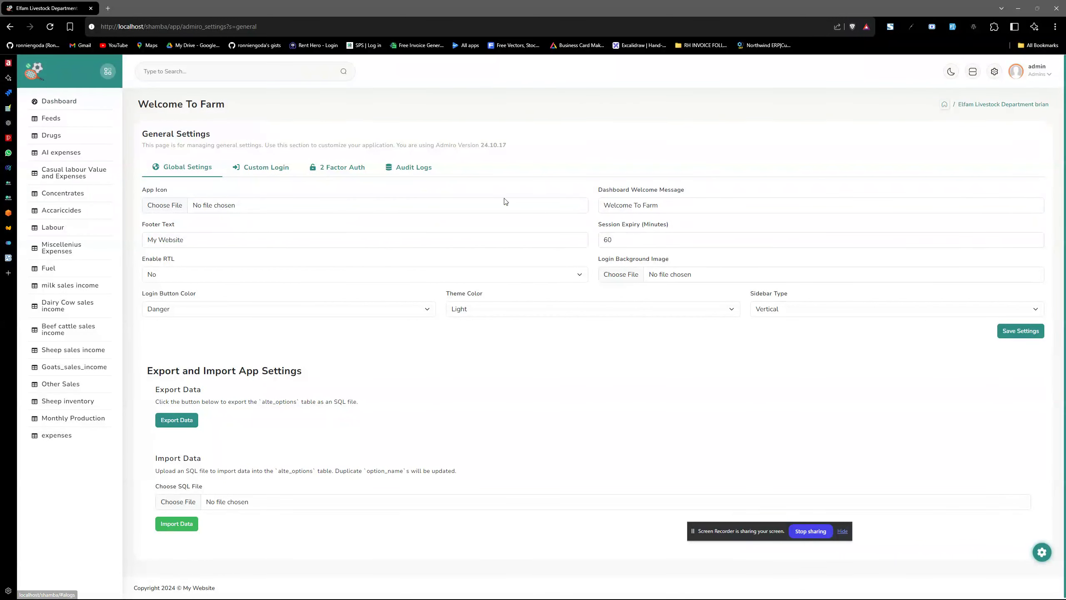
{"action": "double_click", "coordinate": [204, 588]}
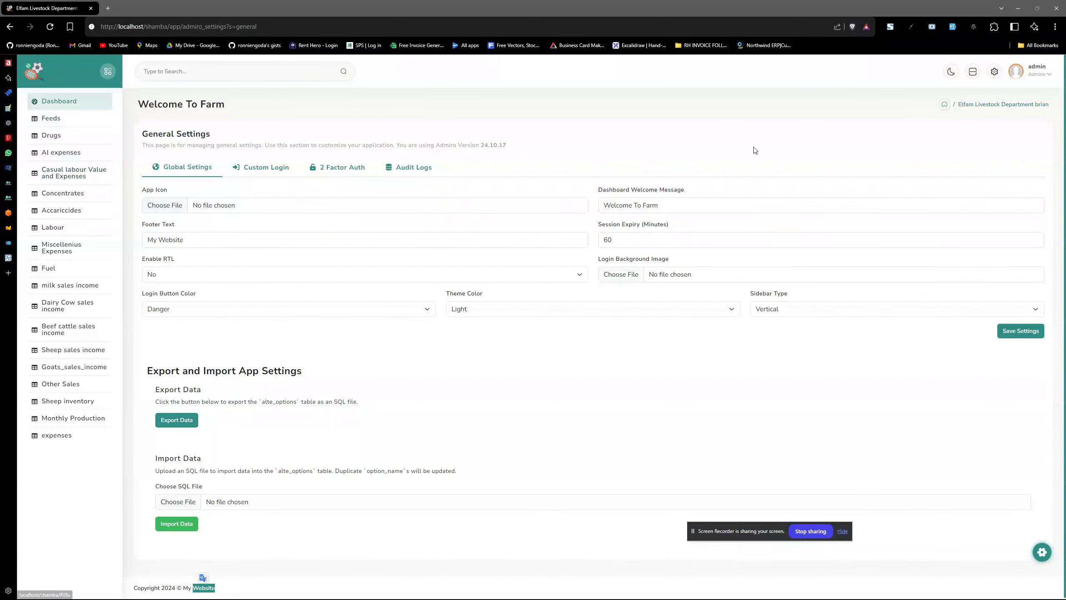
{"action": "left_click", "coordinate": [1039, 78]}
{"action": "left_click", "coordinate": [1010, 153]}
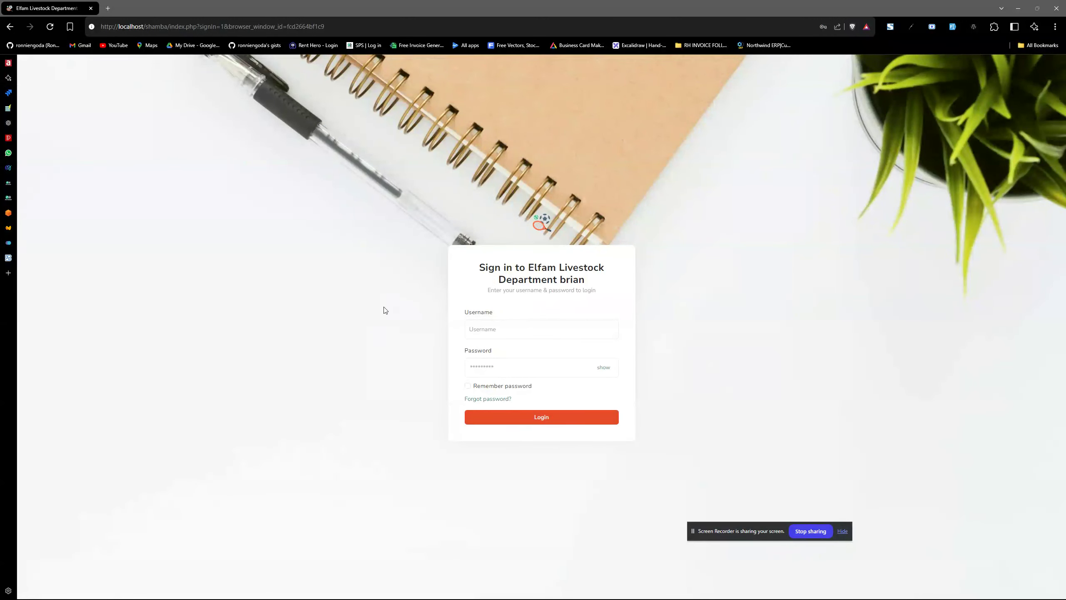
Sign in as admin with the saved credentials and open Table Menu Settings.
{"action": "left_click", "coordinate": [499, 332]}
{"action": "left_click", "coordinate": [648, 72]}
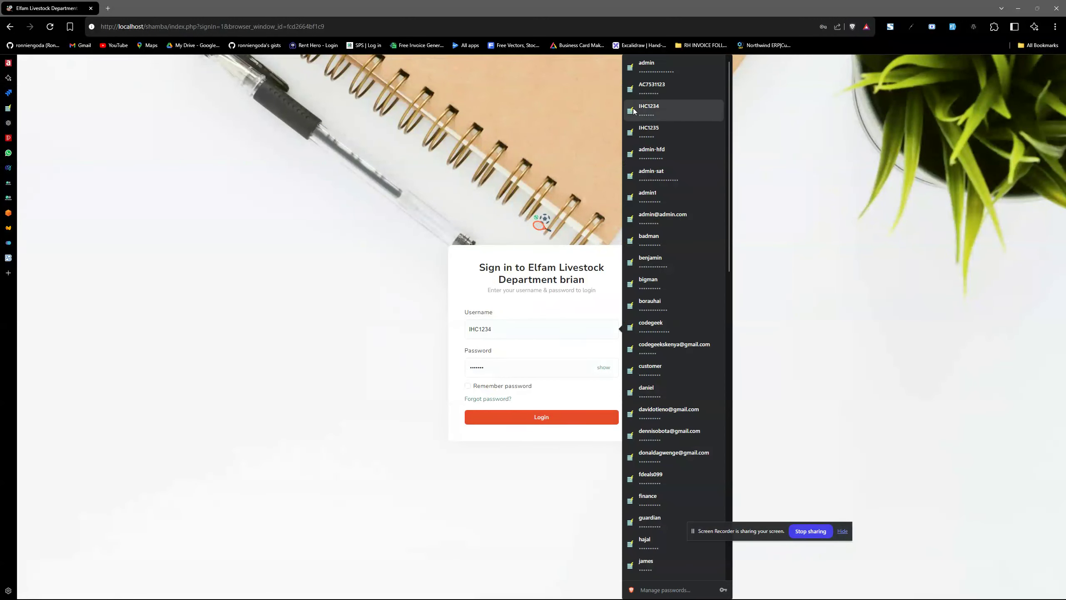
{"action": "left_click", "coordinate": [532, 369]}
{"action": "key", "text": "ctrl+a"}
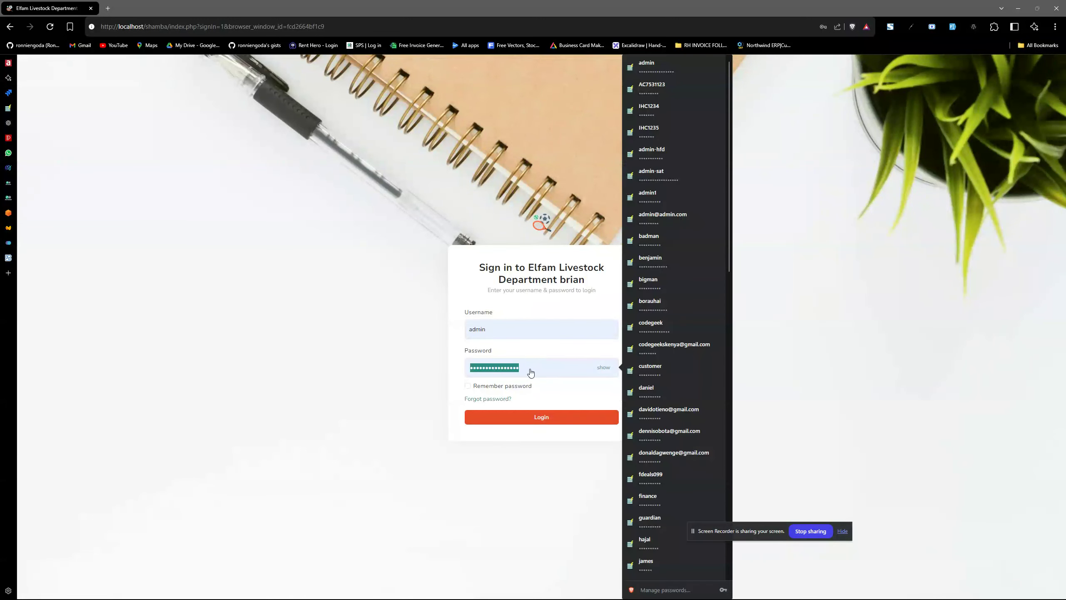
{"action": "type", "text": "admin"}
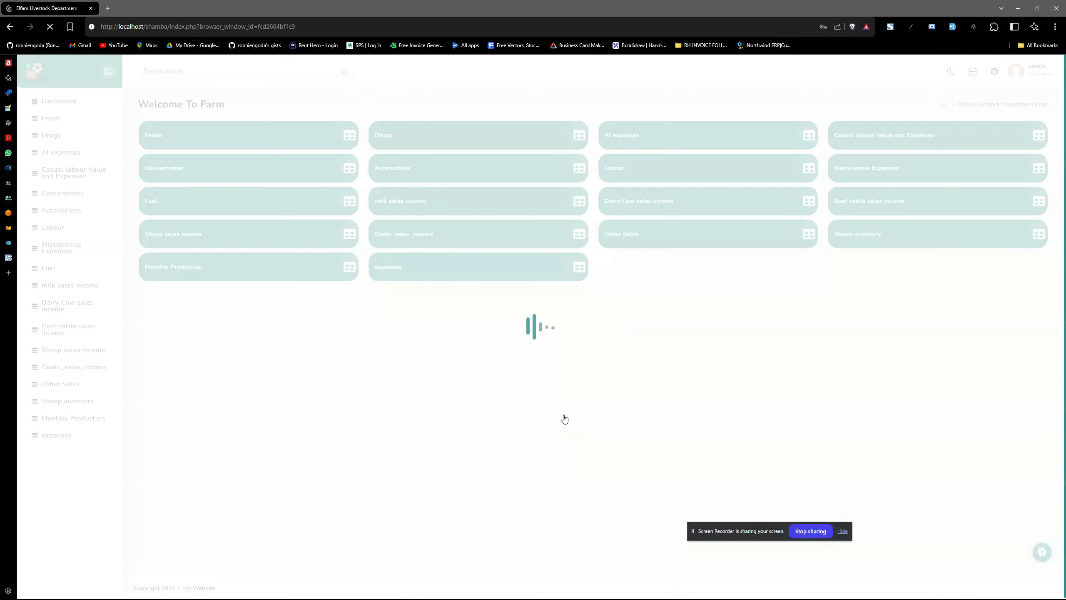
{"action": "left_click", "coordinate": [861, 50]}
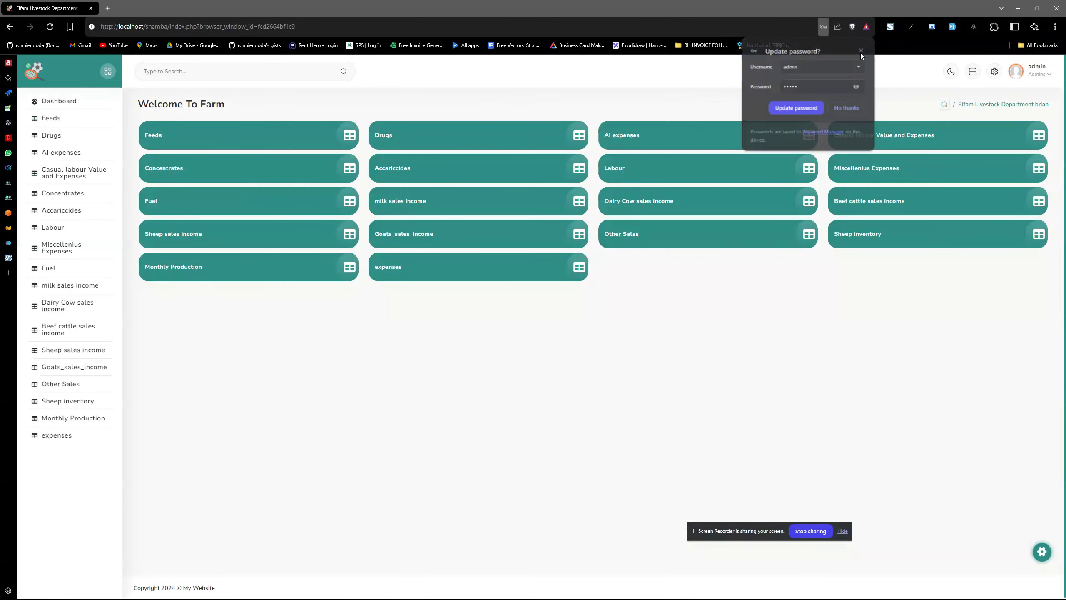
{"action": "left_click", "coordinate": [994, 71]}
{"action": "left_click", "coordinate": [931, 165]}
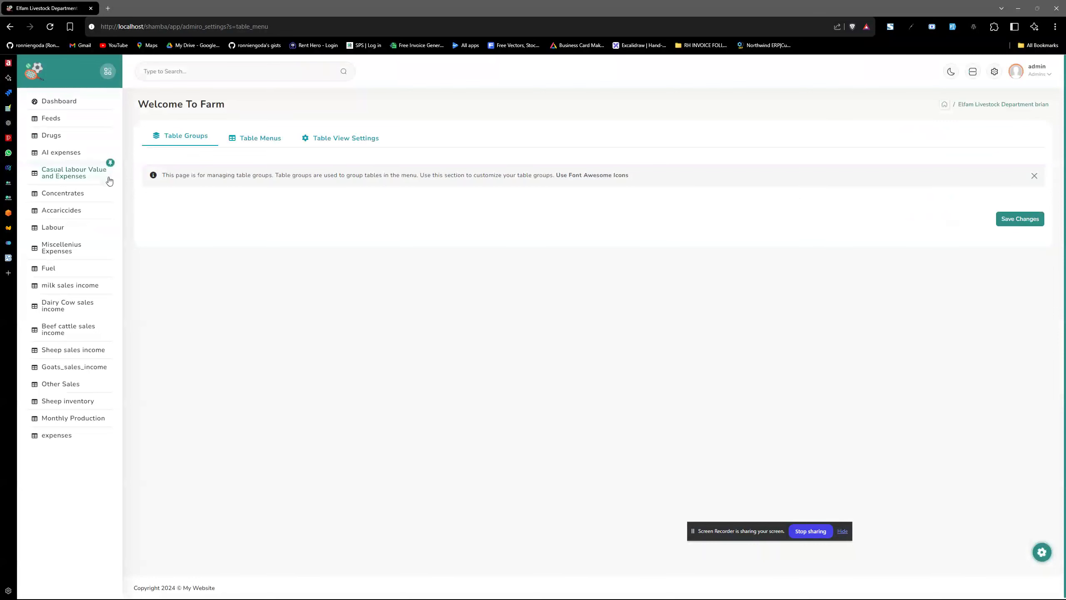
Expand the Feeds card under None and review its options, keeping Primary colour and No filters/adding.
{"action": "left_click", "coordinate": [268, 139]}
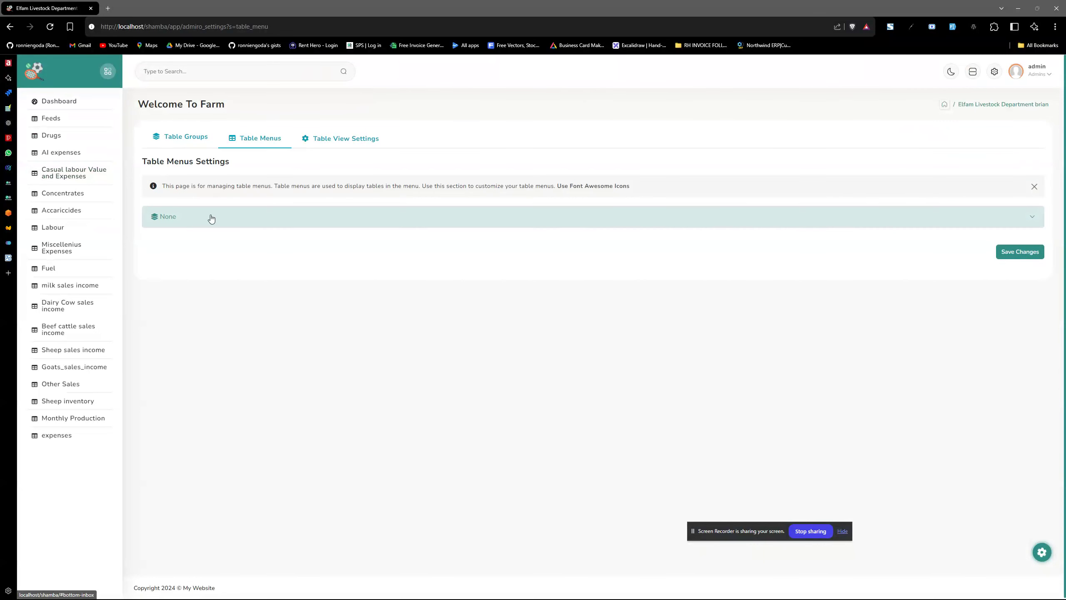
{"action": "left_click", "coordinate": [211, 218]}
{"action": "left_click", "coordinate": [208, 251]}
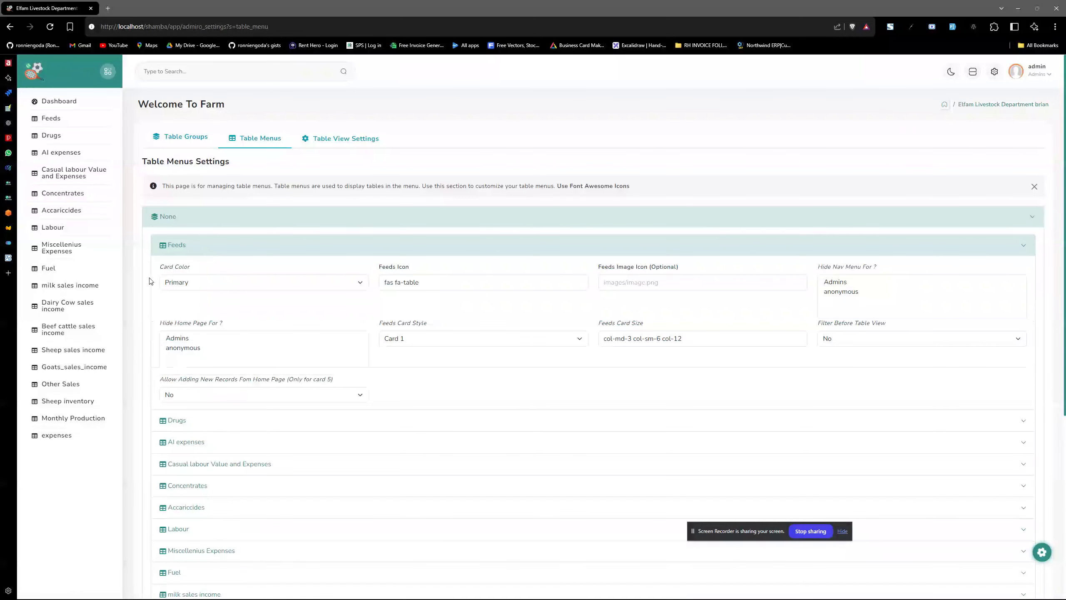
{"action": "left_click", "coordinate": [285, 284]}
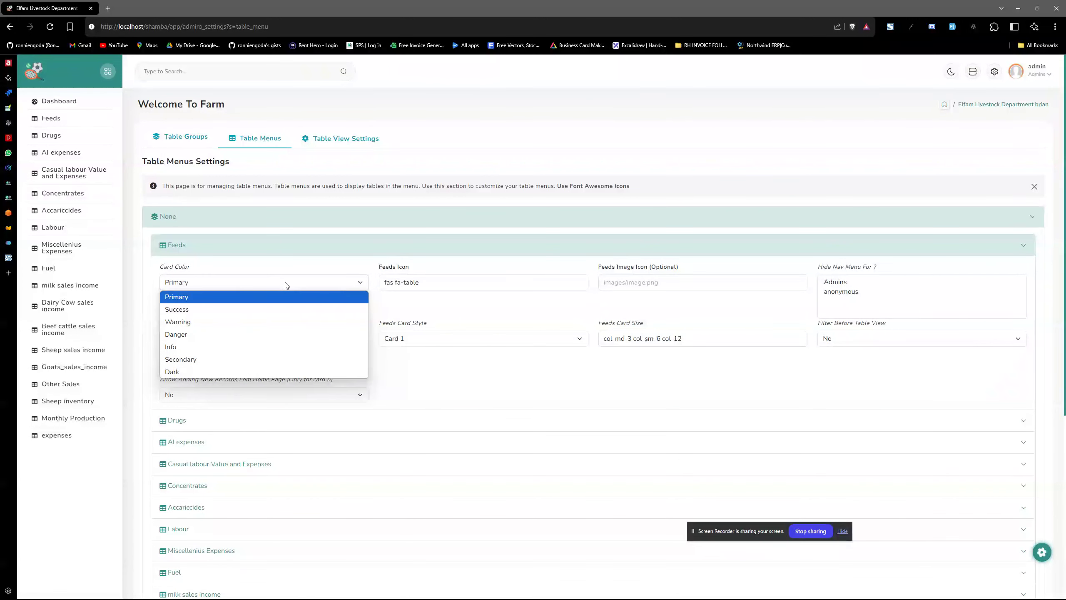
{"action": "left_click", "coordinate": [286, 285]}
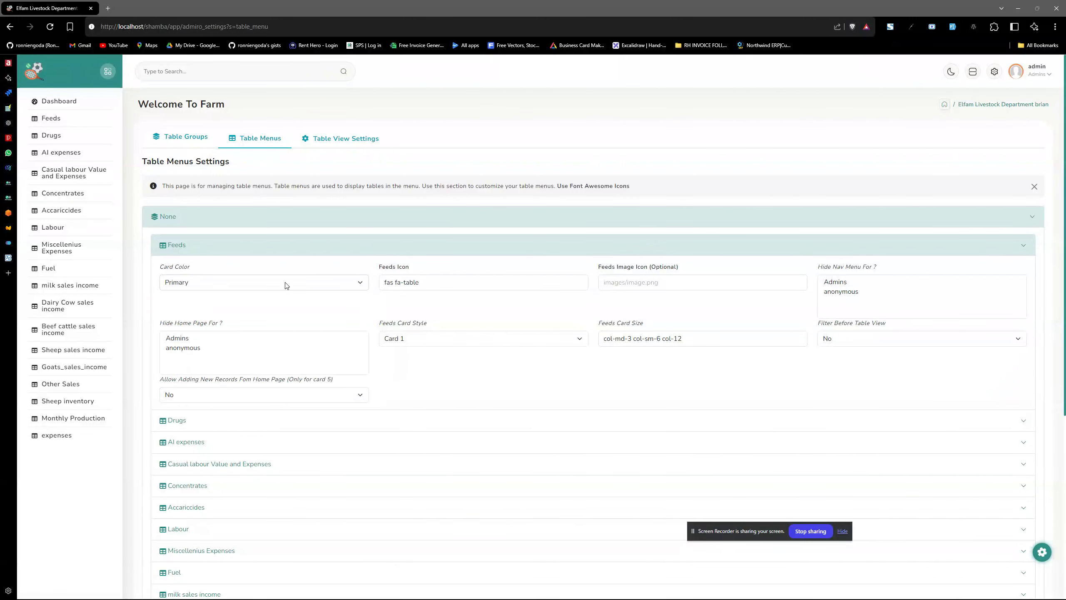
{"action": "left_click", "coordinate": [435, 286]}
{"action": "left_click", "coordinate": [659, 285]}
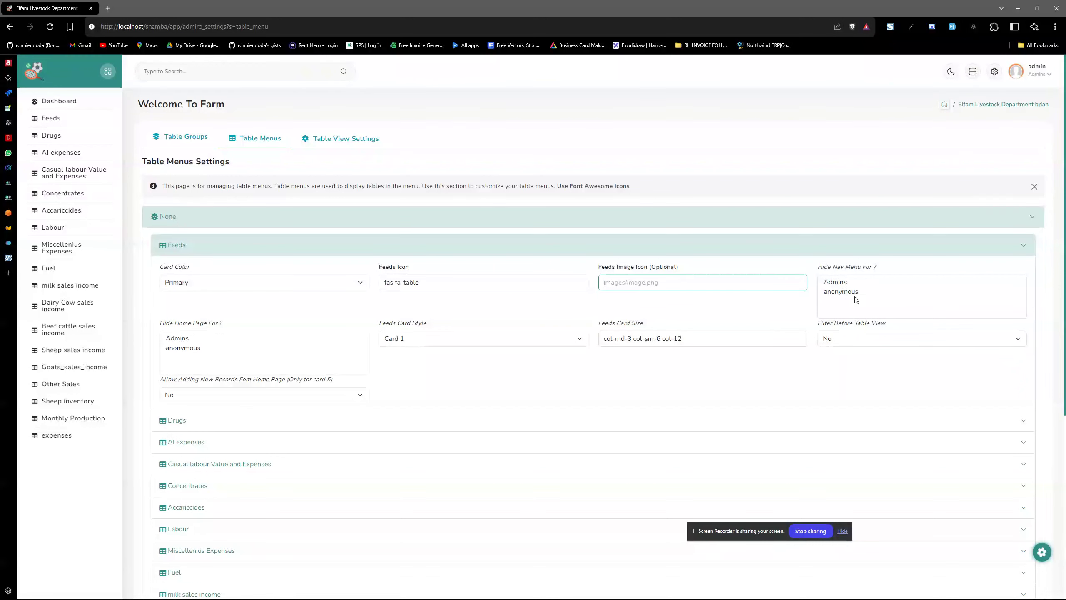
{"action": "left_click", "coordinate": [835, 339]}
{"action": "left_click", "coordinate": [837, 340]}
{"action": "left_click", "coordinate": [703, 345]}
{"action": "left_click", "coordinate": [305, 398]}
{"action": "left_click", "coordinate": [305, 399]}
{"action": "left_click", "coordinate": [282, 407]}
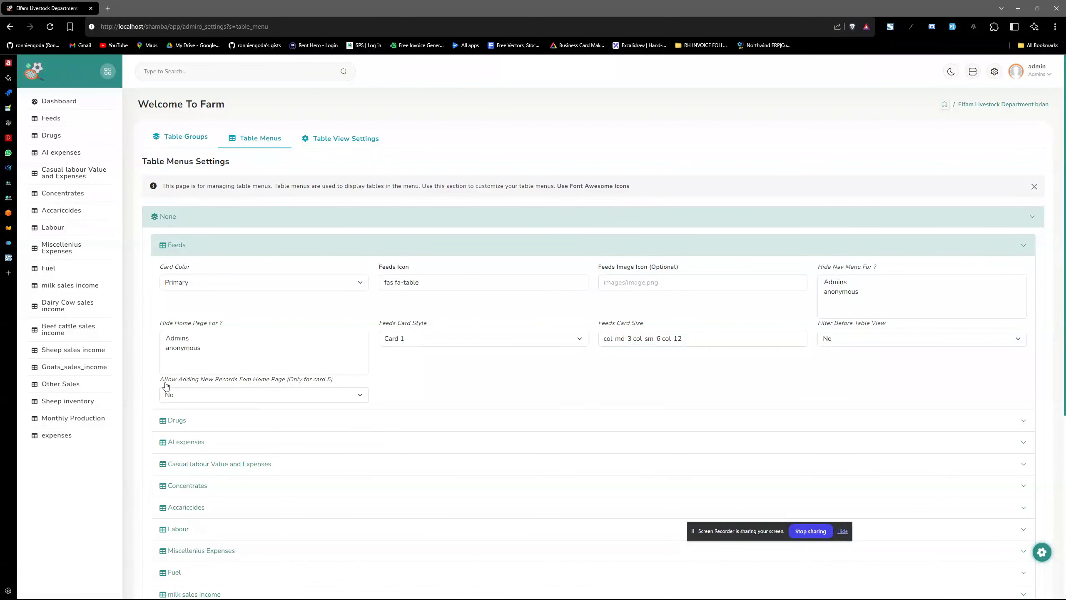
Try Feeds card styles Card 5 and Card 4, toggle record adding, then collapse Feeds and return to the dashboard.
{"action": "left_click", "coordinate": [431, 341]}
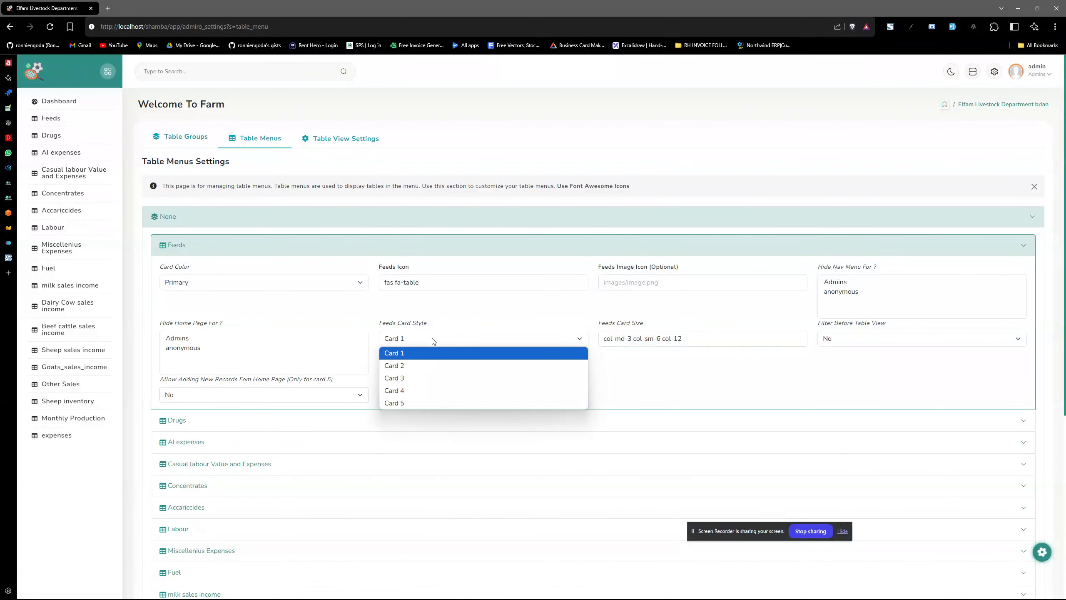
{"action": "left_click", "coordinate": [425, 402]}
{"action": "left_click", "coordinate": [240, 398]}
{"action": "left_click", "coordinate": [212, 421]}
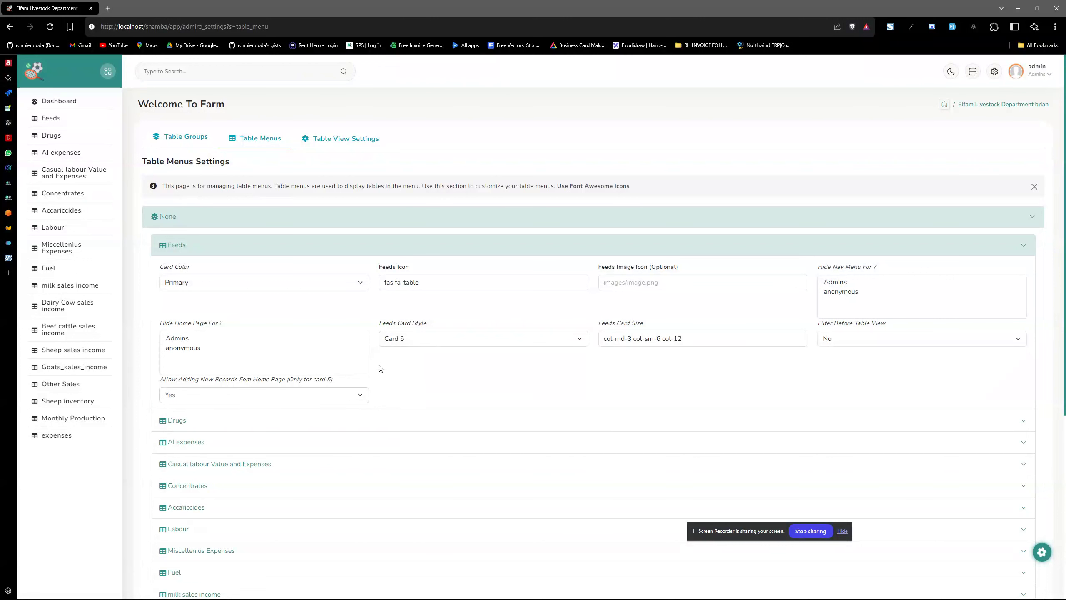
{"action": "left_click", "coordinate": [421, 343]}
{"action": "left_click", "coordinate": [406, 385]}
{"action": "left_click", "coordinate": [313, 396]}
{"action": "left_click", "coordinate": [313, 422]}
{"action": "scroll", "coordinate": [402, 391], "scroll_direction": "down", "scroll_amount": 5}
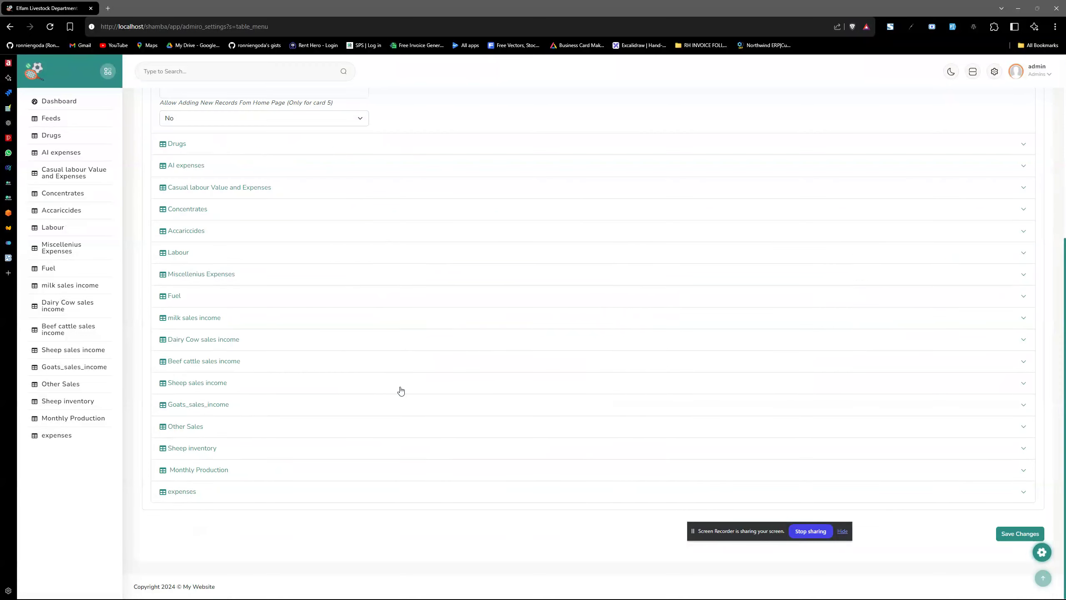
{"action": "scroll", "coordinate": [401, 391], "scroll_direction": "up", "scroll_amount": 5}
{"action": "left_click", "coordinate": [264, 245]}
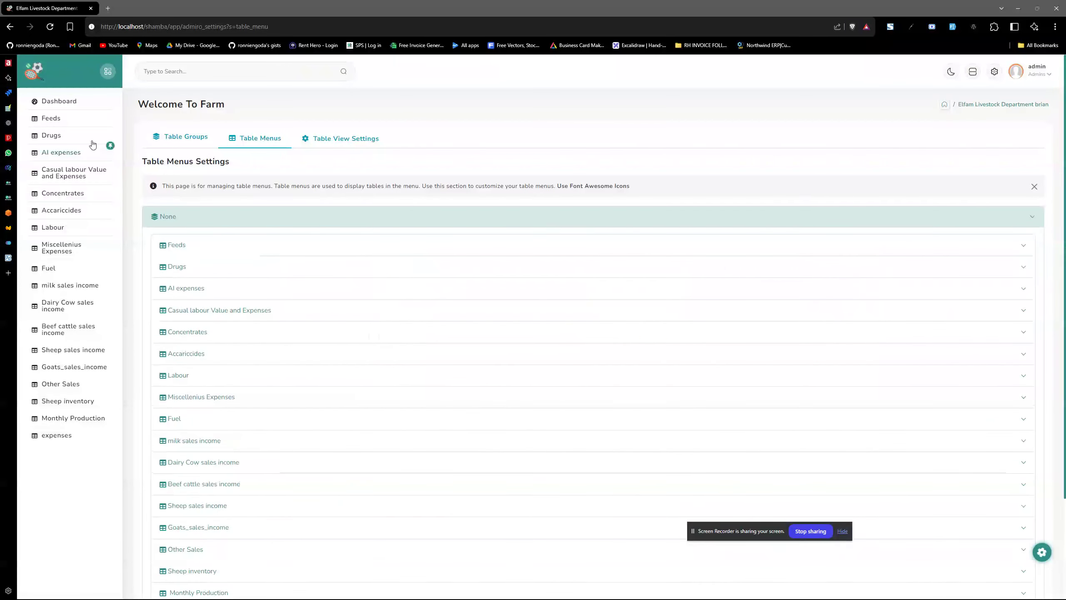
{"action": "left_click", "coordinate": [58, 102]}
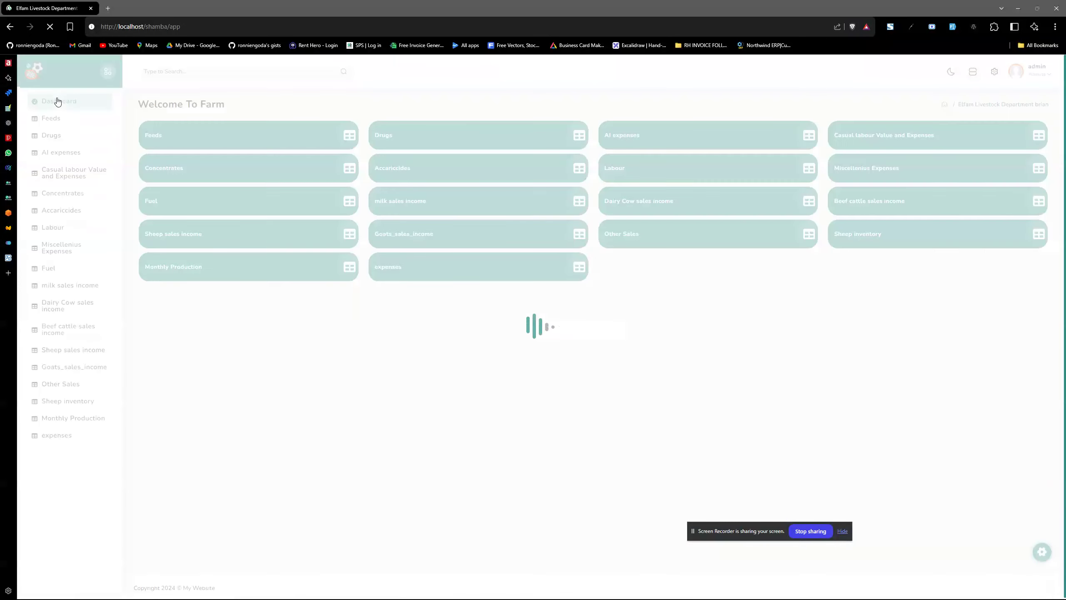